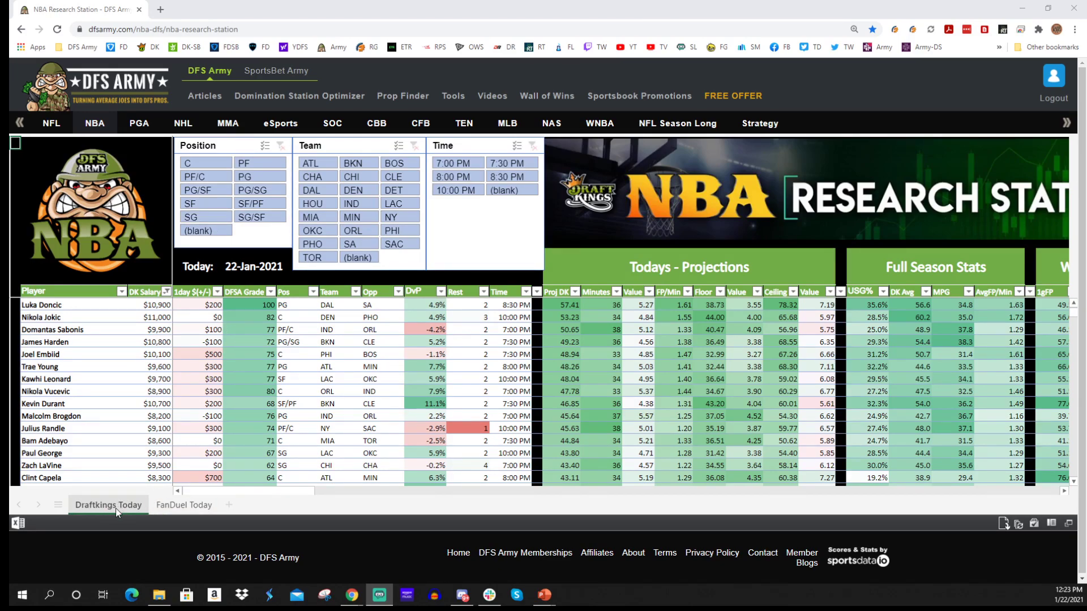
View the FanDuel Today sheet in the embedded workbook, and return to the Draftkings Today sheet.
click(186, 505)
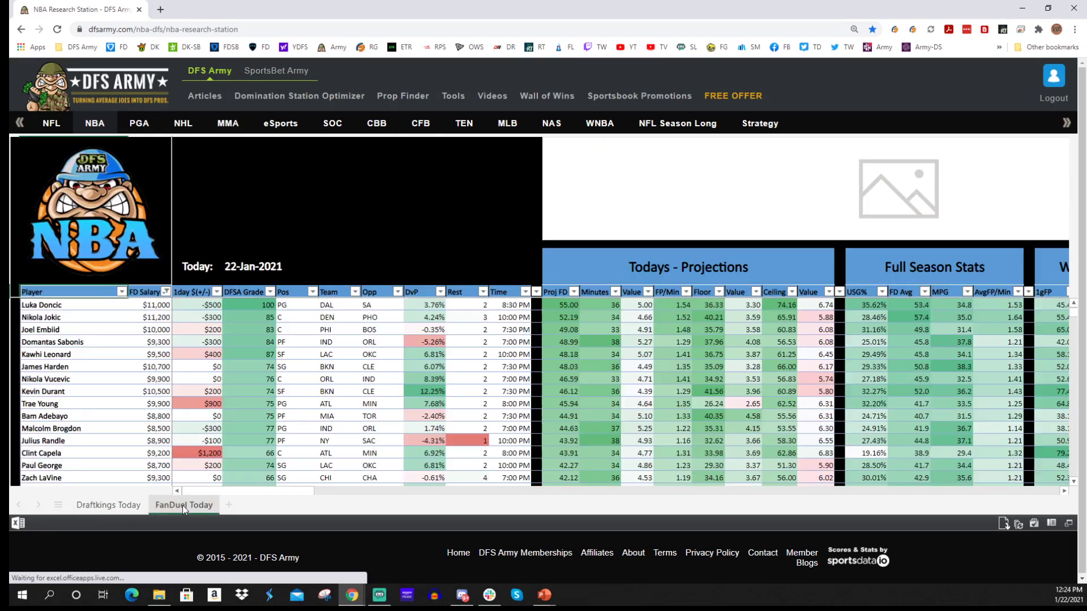
click(108, 508)
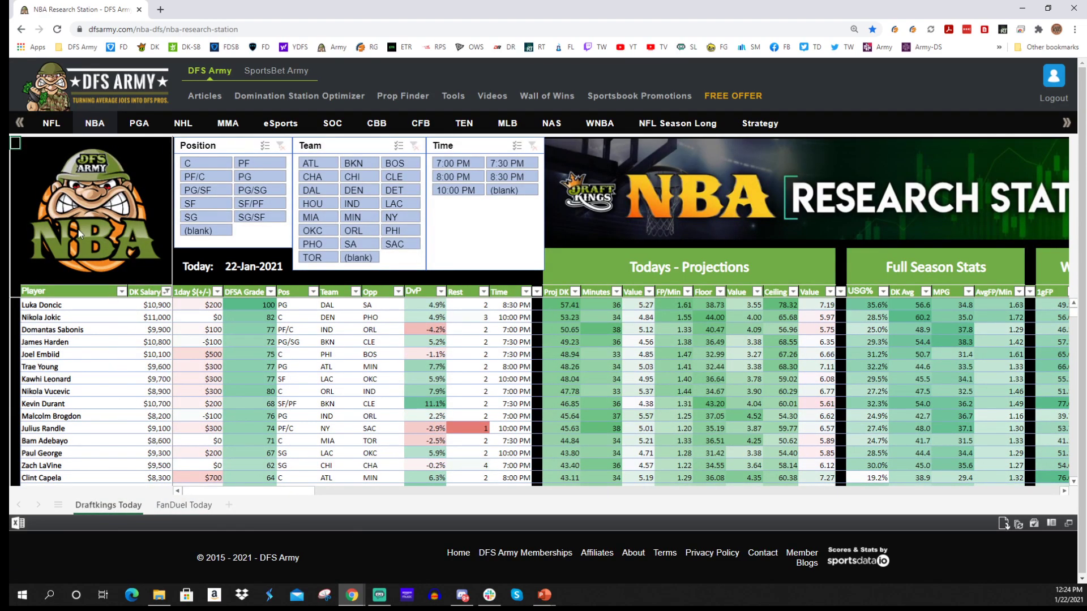
mouse_move(96, 124)
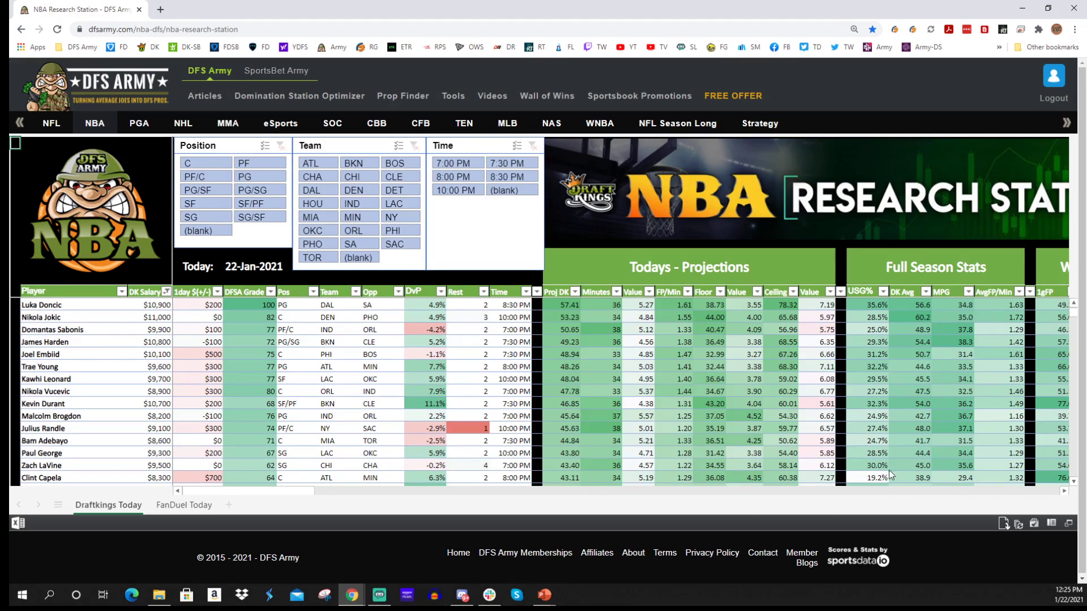
Open the full-size workbook in its own tab, and look through the DraftKings player list back on the research station page.
click(1070, 523)
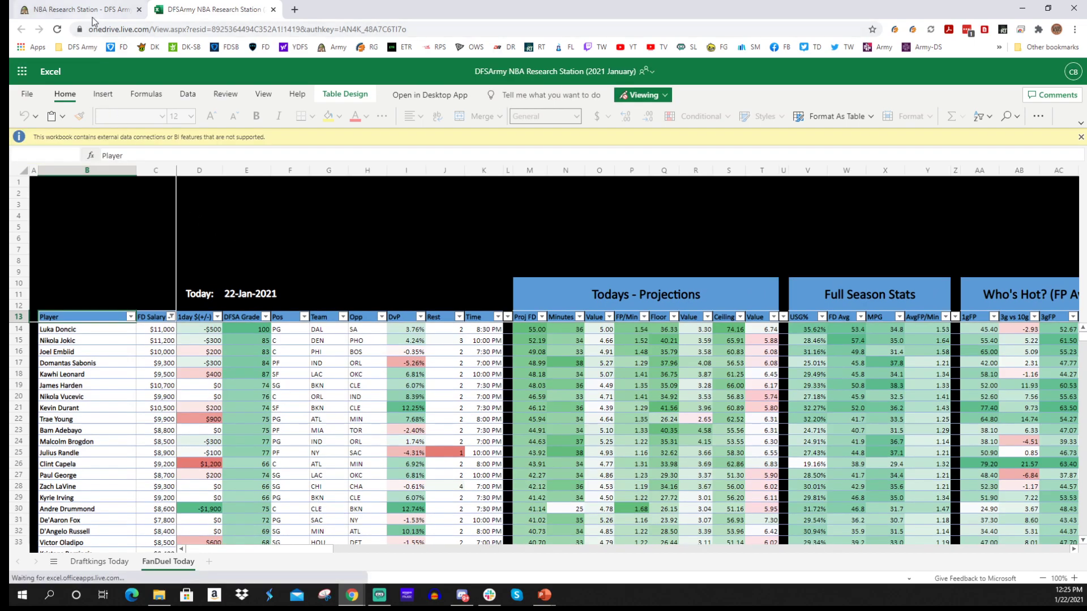
click(90, 10)
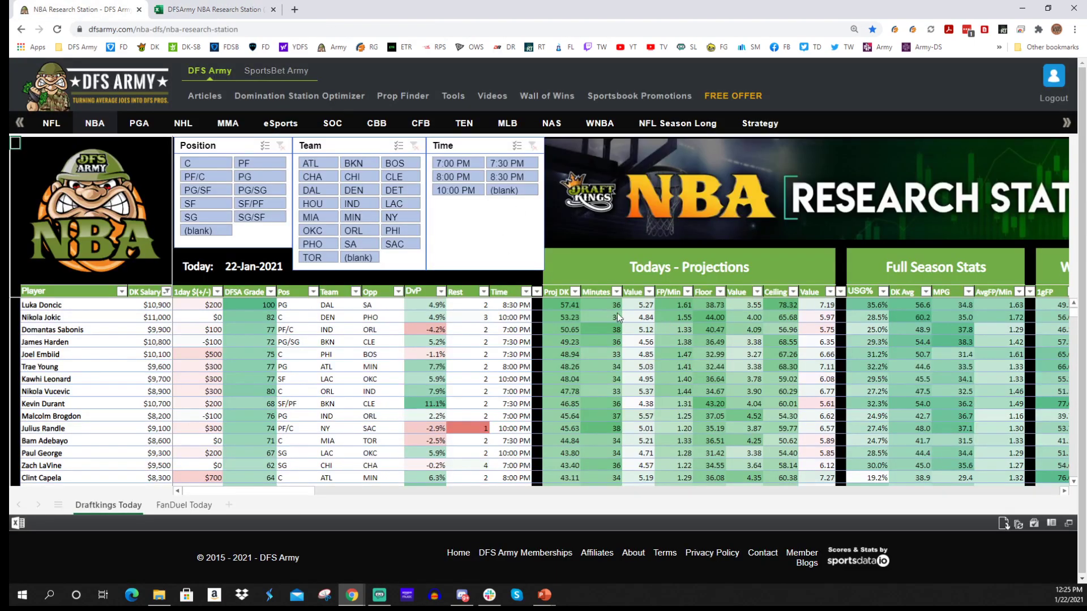
scroll(617, 318, down, 2)
scroll(617, 318, up, 2)
scroll(463, 348, down, 2)
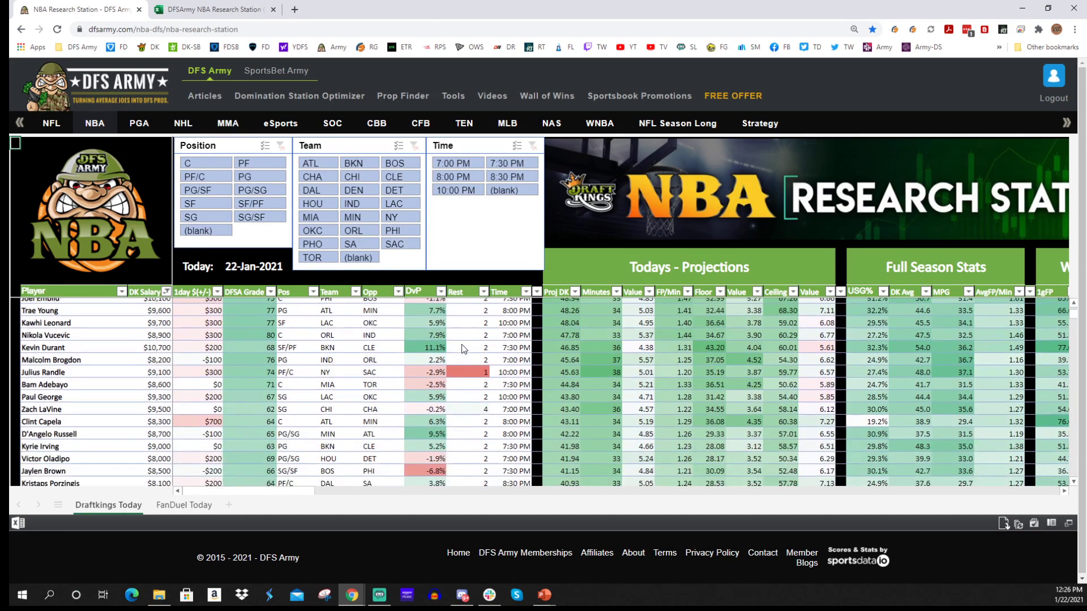
scroll(463, 348, up, 2)
scroll(492, 319, down, 4)
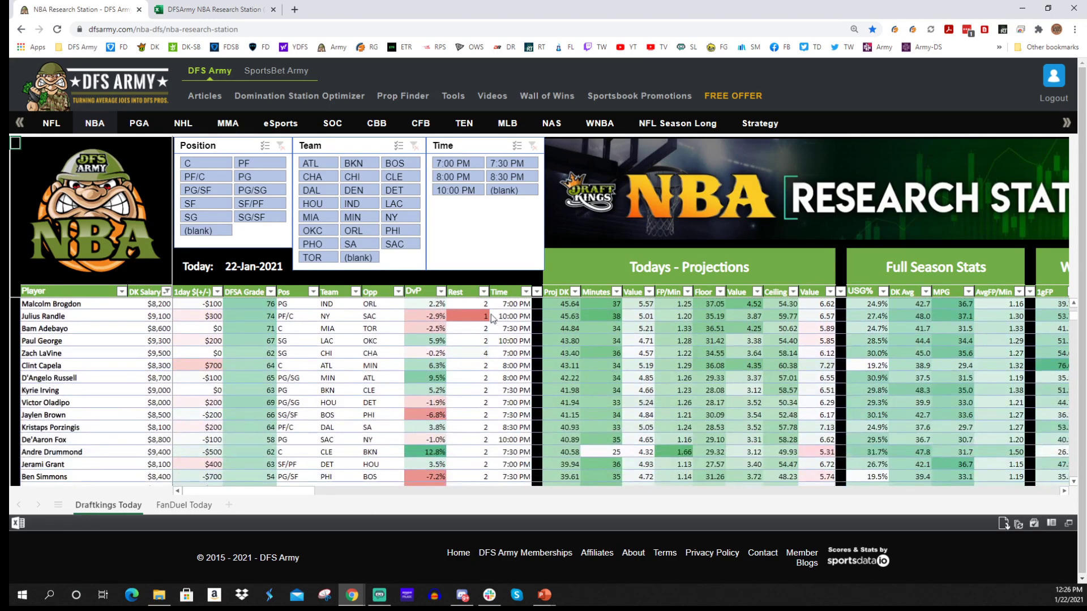
Examine the FanDuel player list in the full-size online workbook, dismissing the version history tip.
click(222, 9)
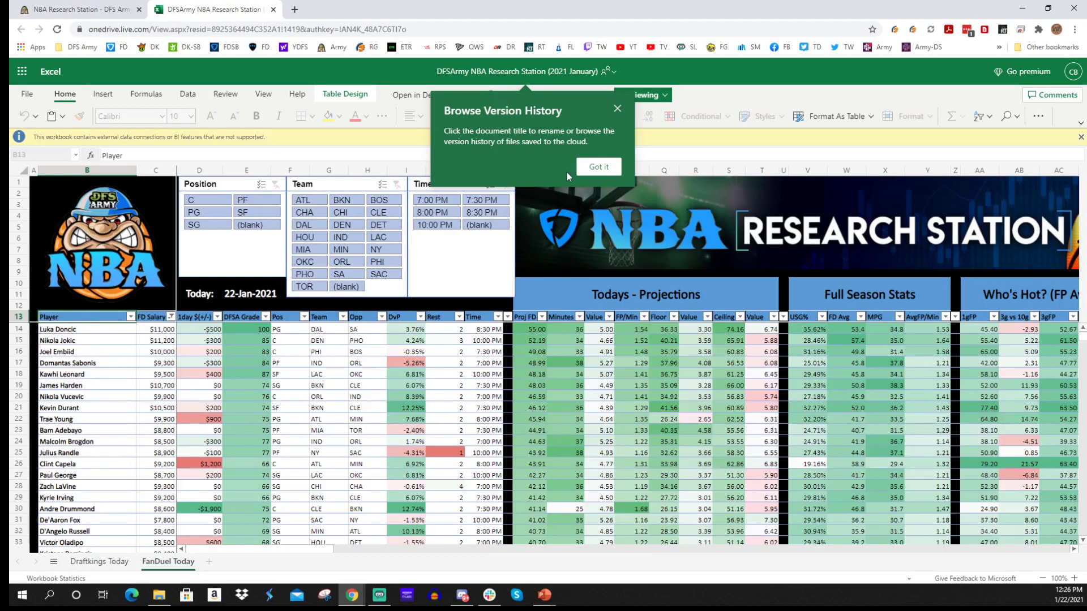
click(598, 167)
scroll(553, 327, down, 3)
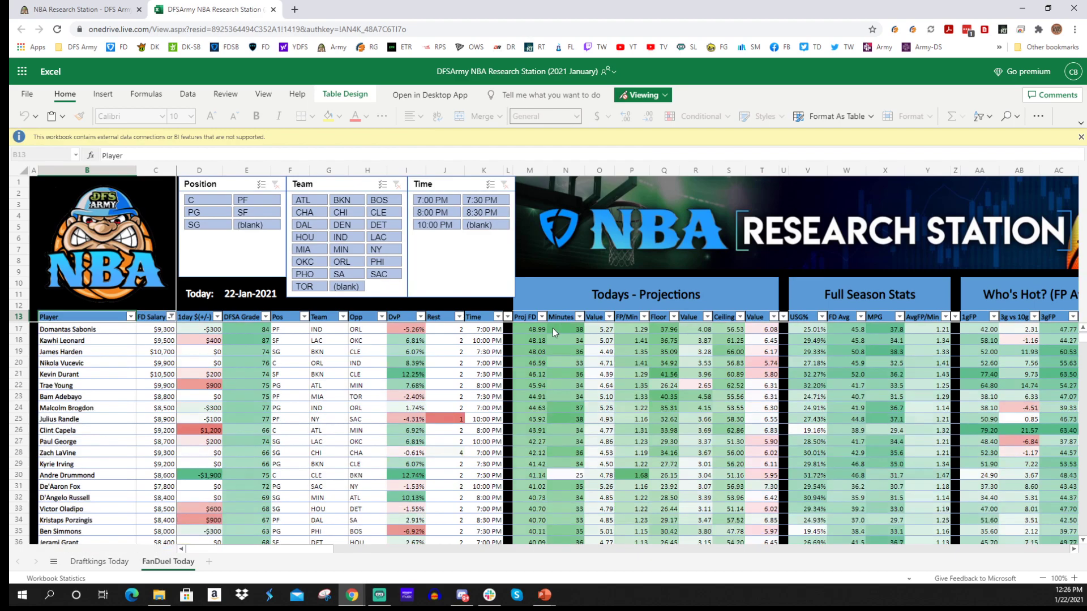
scroll(553, 351, up, 3)
scroll(519, 376, down, 5)
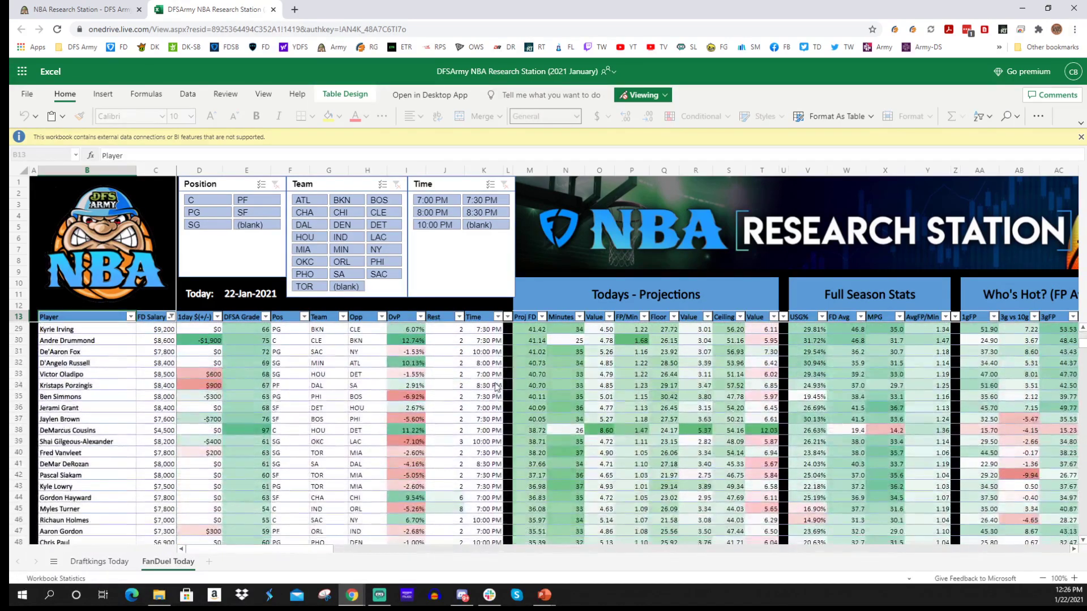
scroll(633, 353, up, 2)
scroll(633, 353, up, 1)
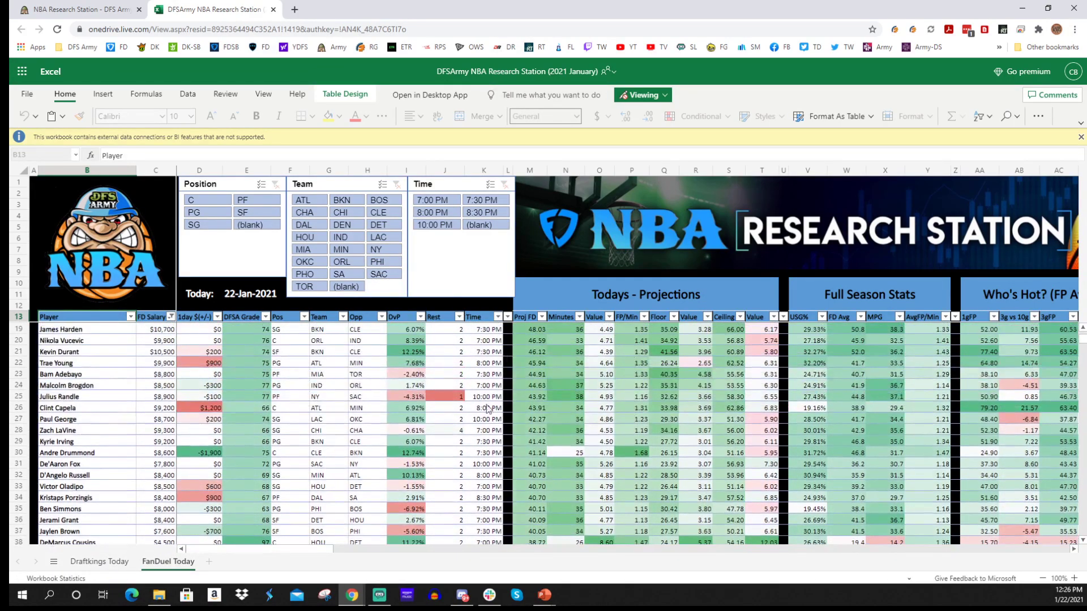
scroll(616, 428, down, 3)
scroll(616, 428, up, 8)
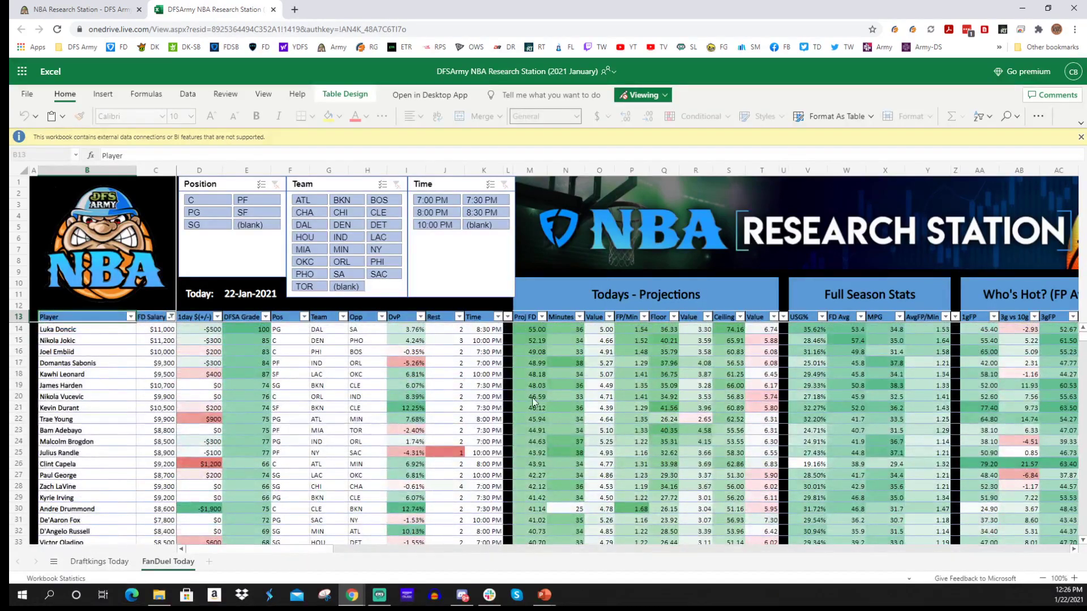
scroll(497, 419, down, 7)
scroll(496, 427, down, 1)
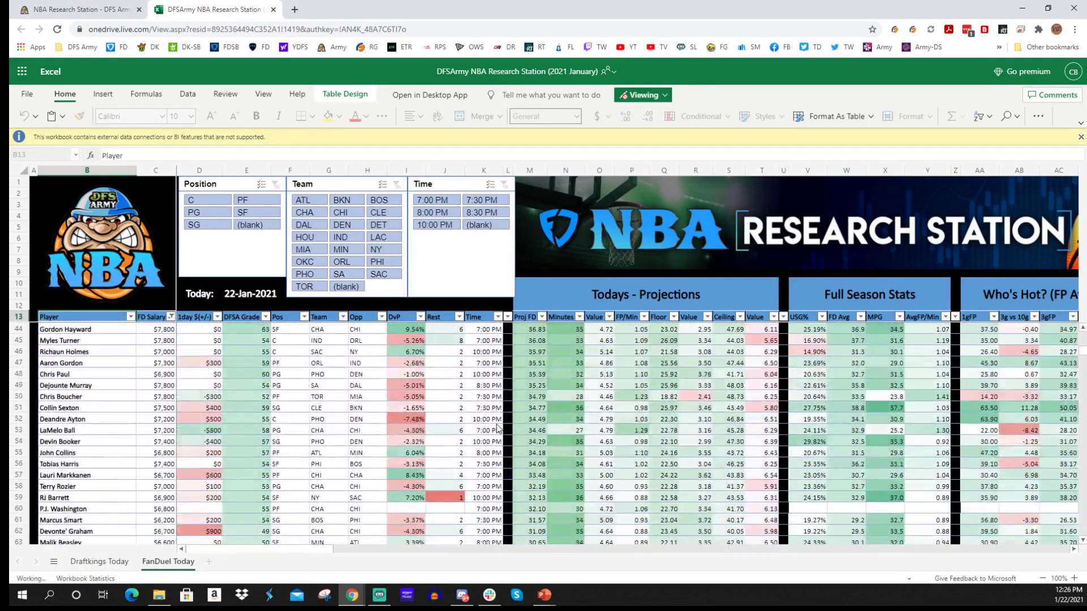
scroll(496, 427, up, 4)
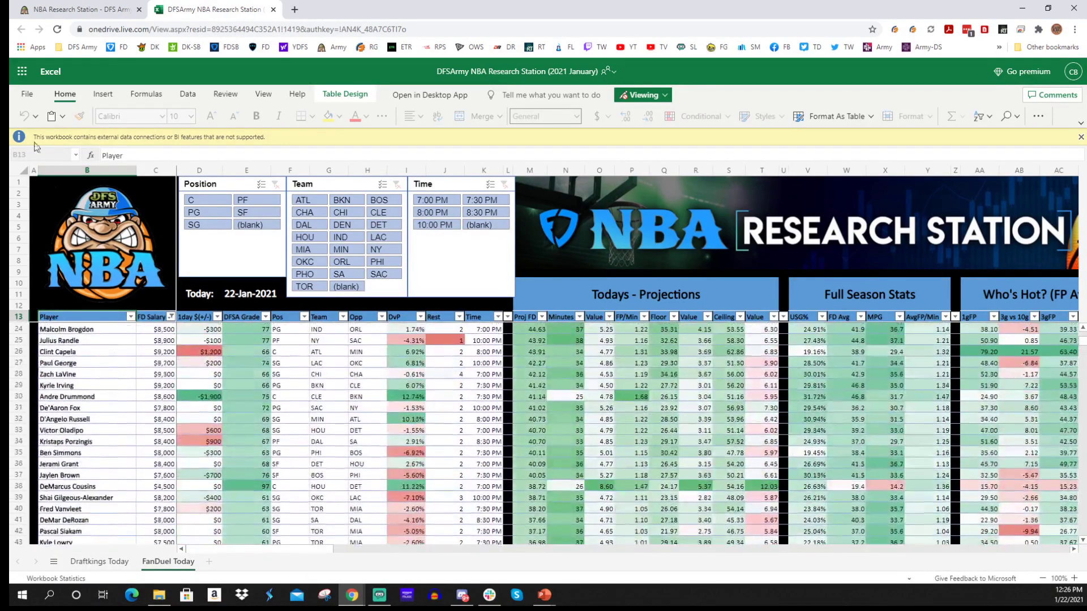
Download a copy of the workbook from the research station page and open it with editing and active content enabled.
click(79, 10)
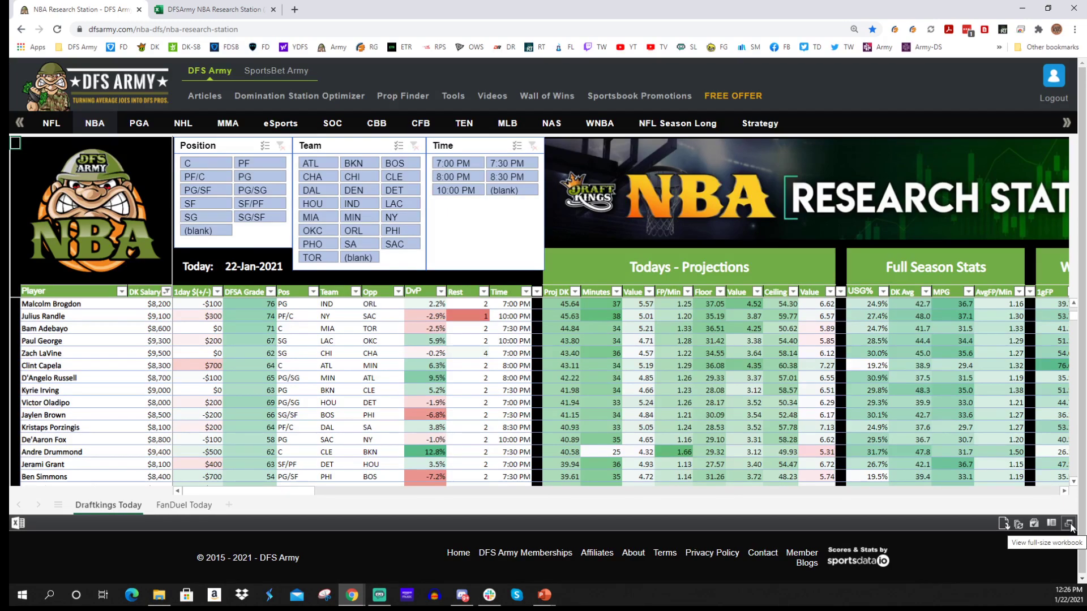
click(1002, 525)
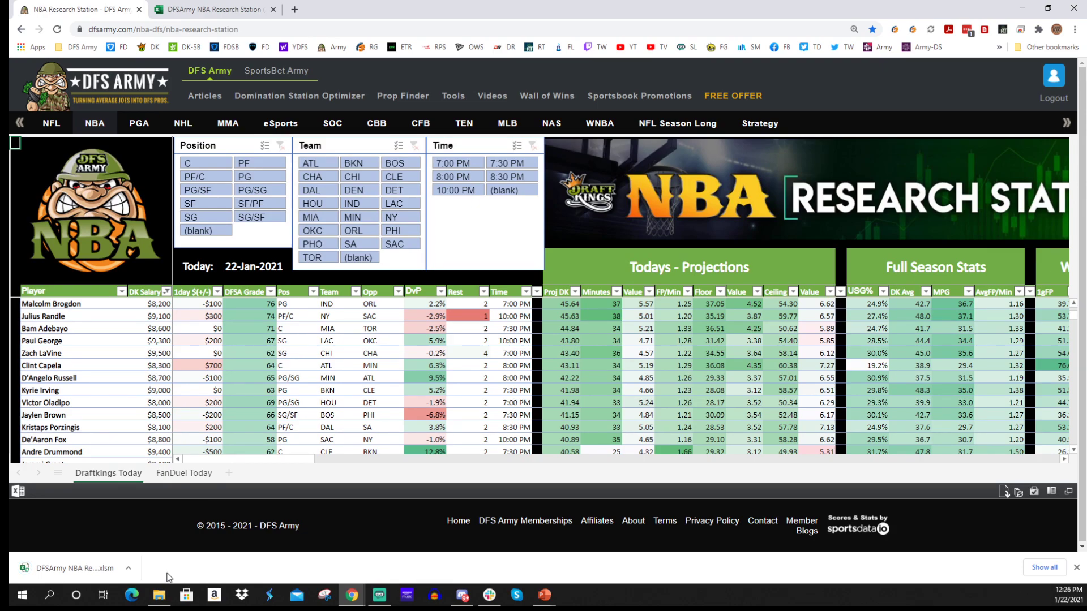
click(42, 568)
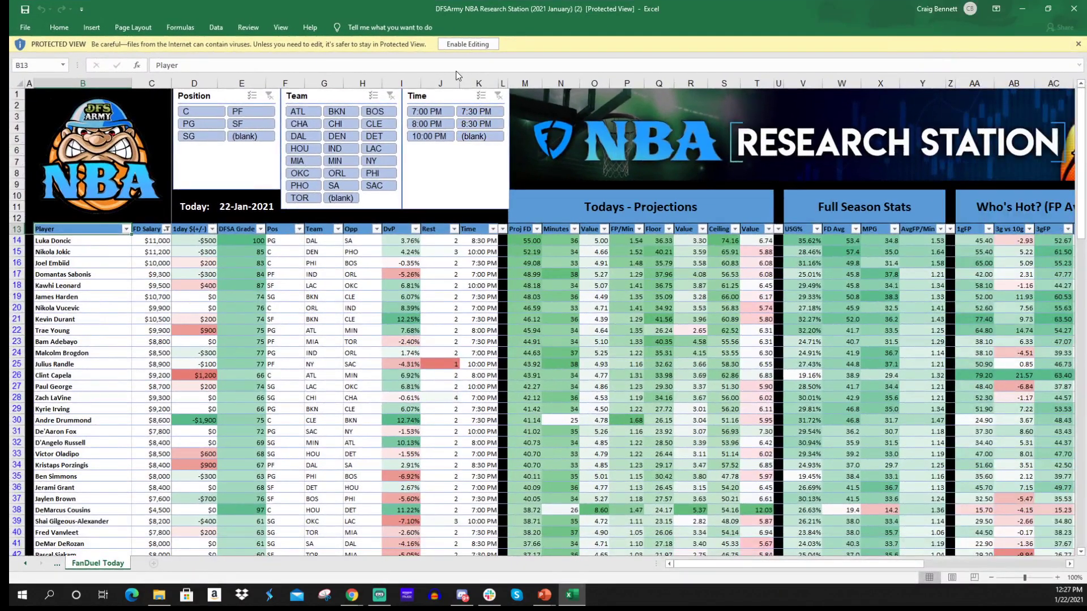
click(474, 46)
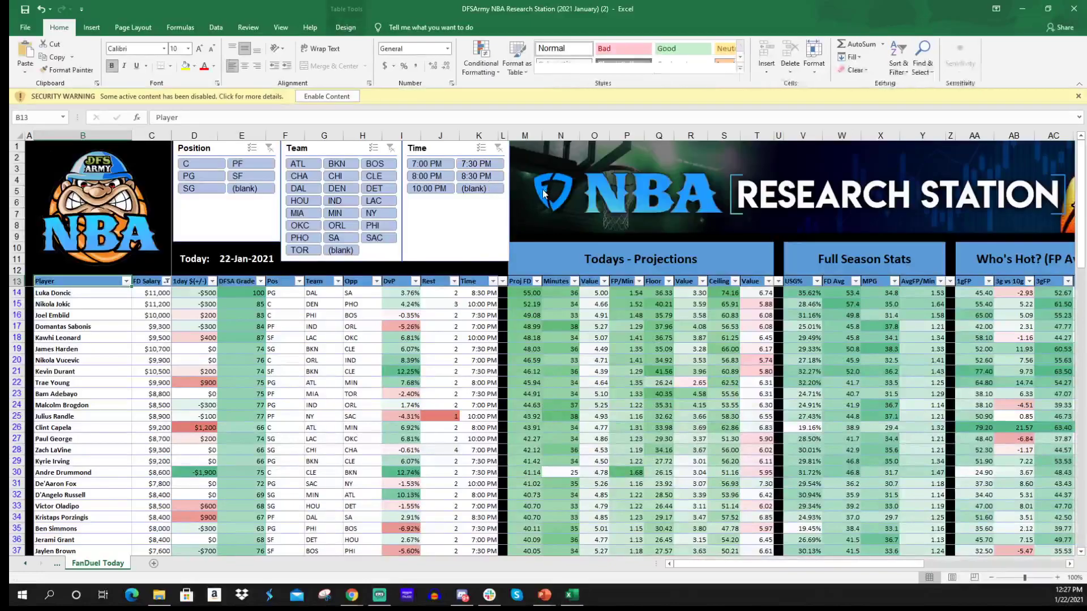
click(336, 101)
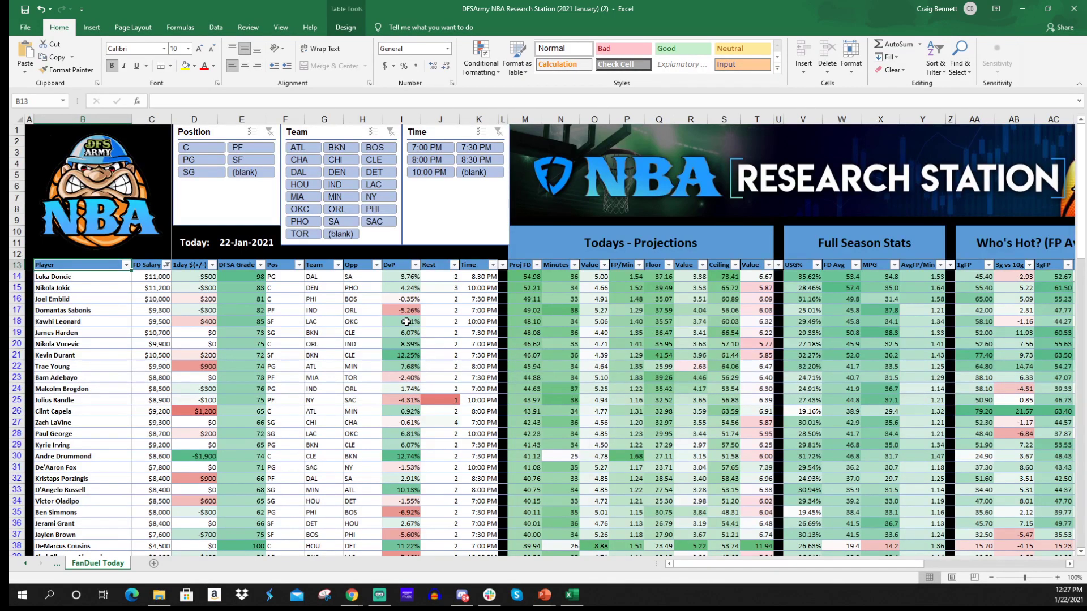
Refresh all data connections in the downloaded workbook, and minimize it to return to the research station page.
click(218, 32)
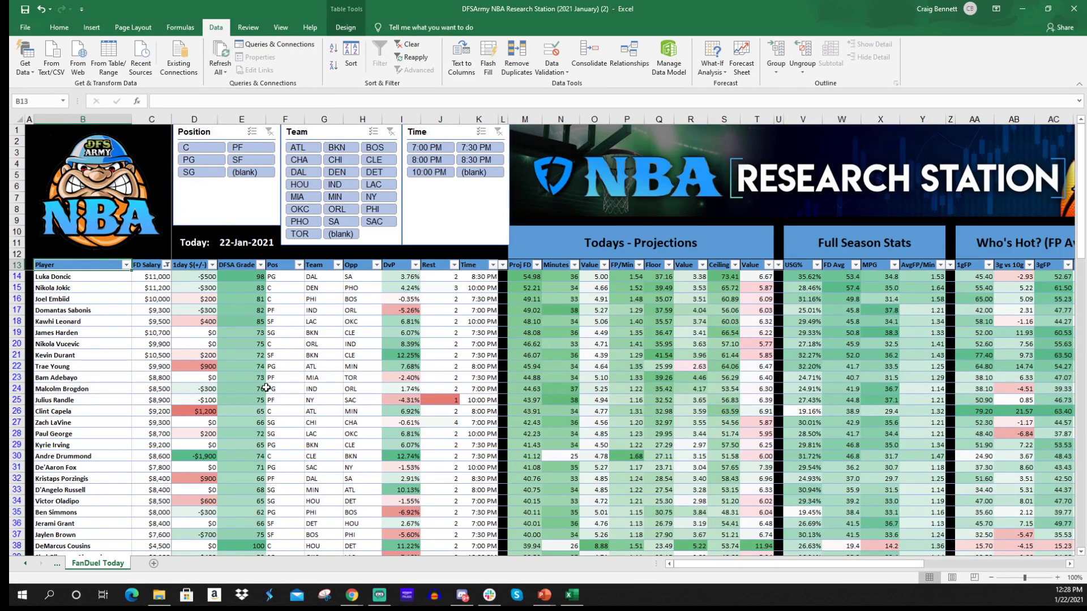
click(214, 54)
click(216, 57)
click(1021, 10)
scroll(284, 370, down, 1)
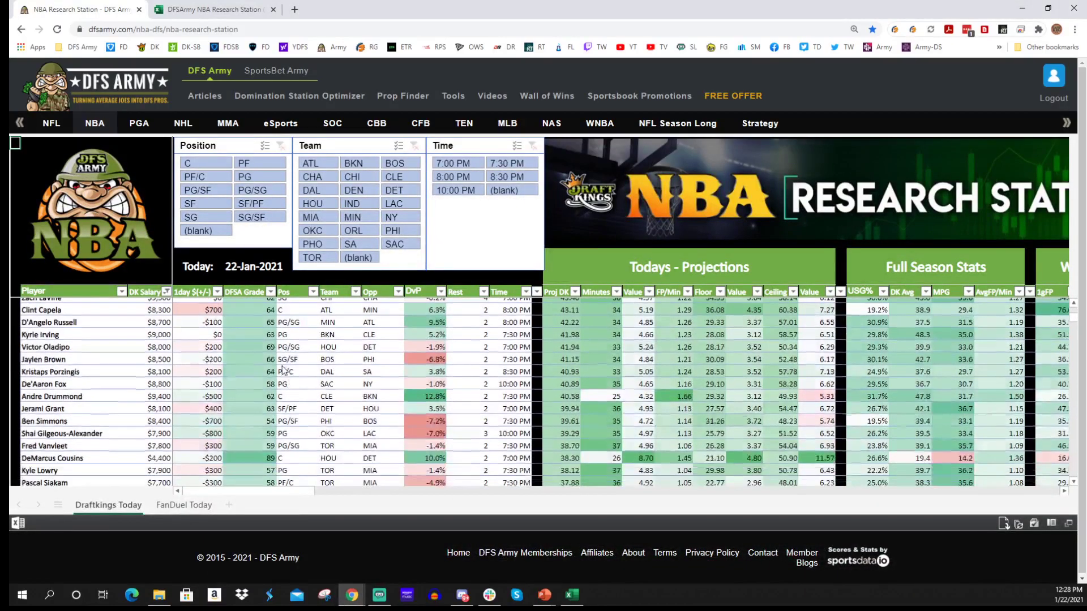
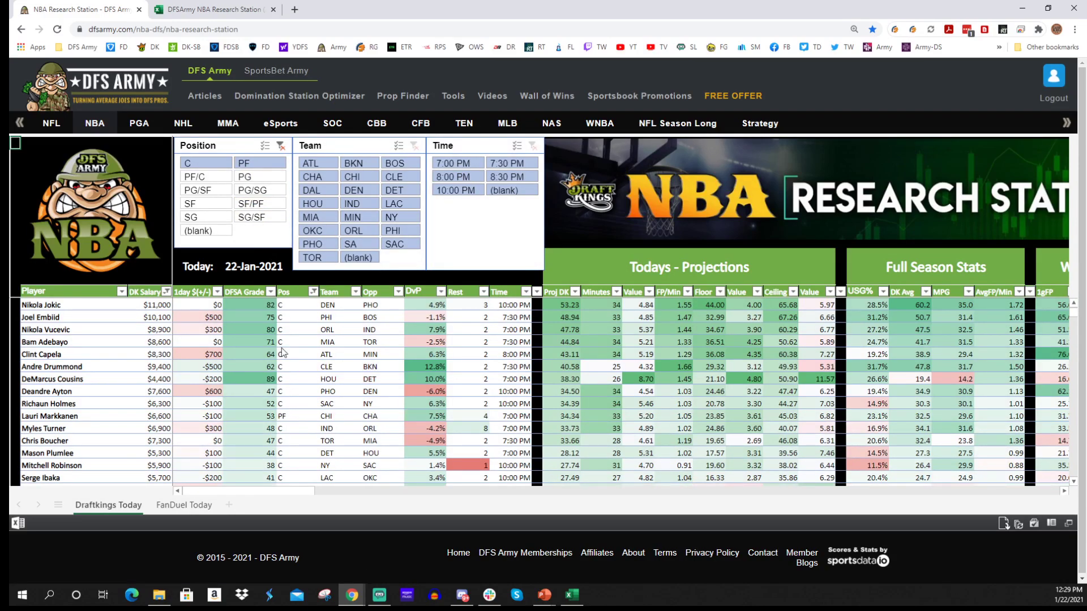
Reset the position filter, and filter the players to position C on teams ATL, IND and HOU.
click(282, 148)
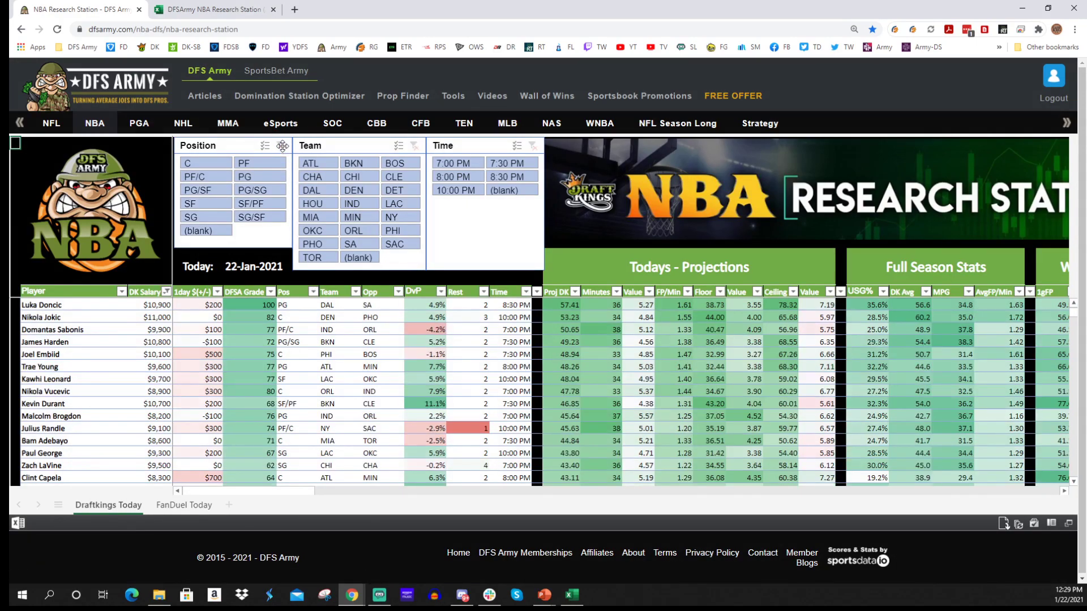
click(202, 161)
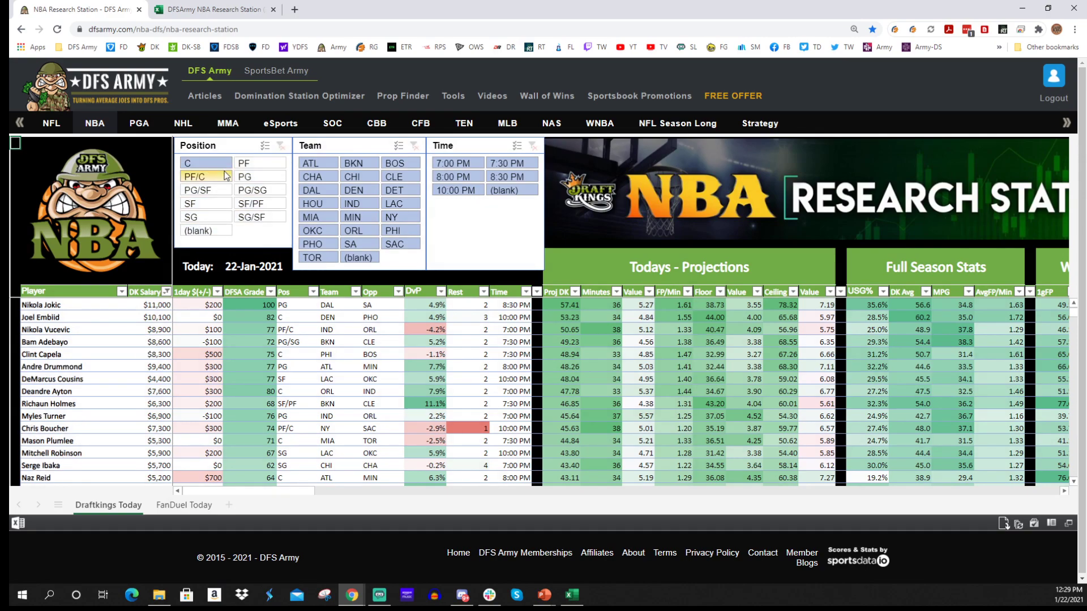
click(318, 164)
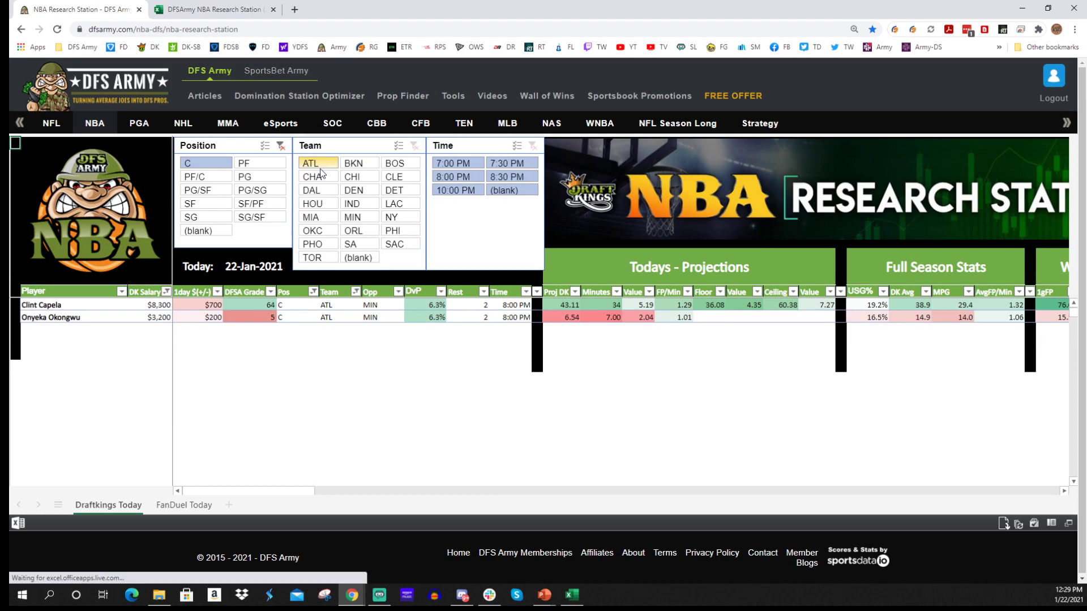
ctrl+click(360, 204)
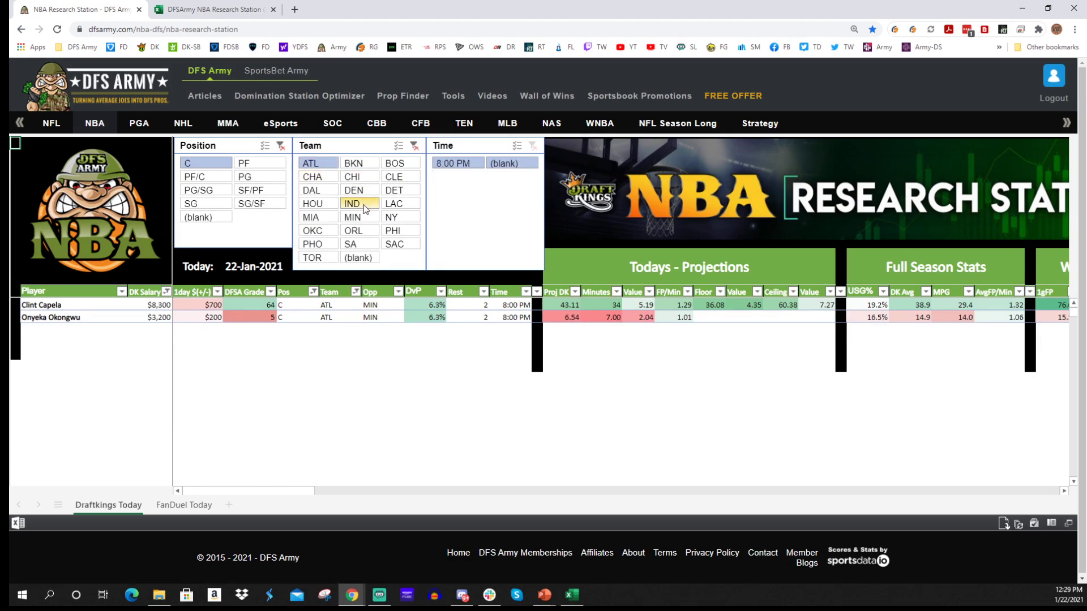
ctrl+click(319, 205)
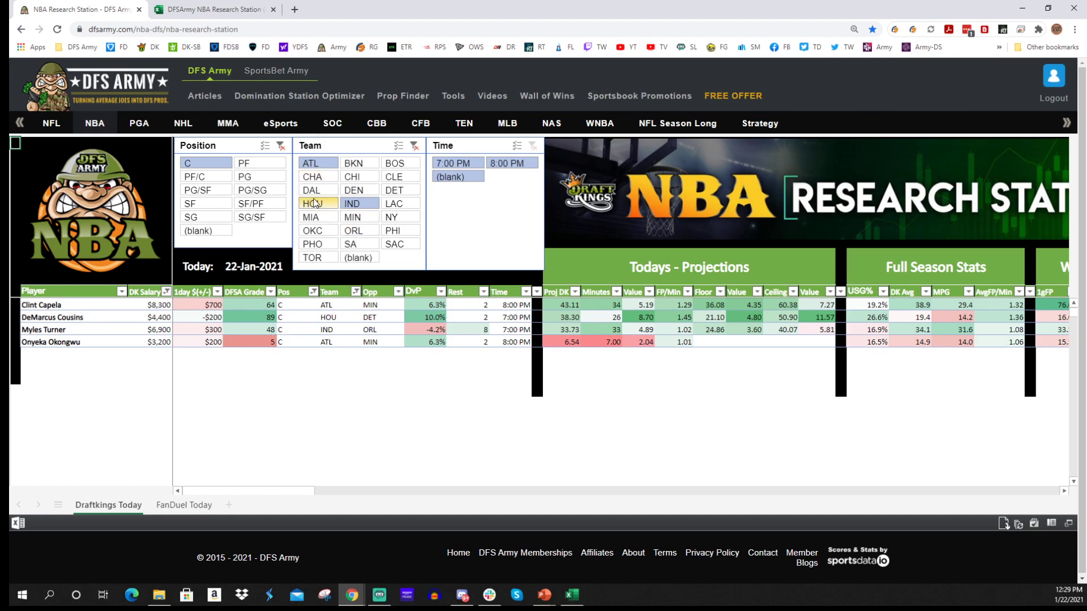
Clear the team and position filters to list all players again.
mouse_move(420, 123)
click(414, 146)
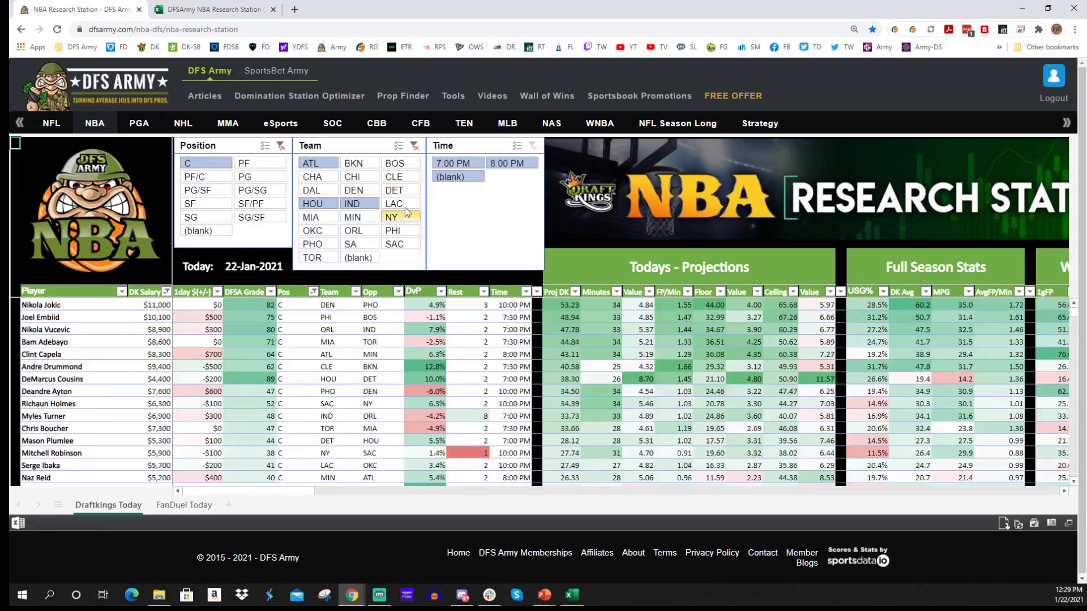
click(280, 147)
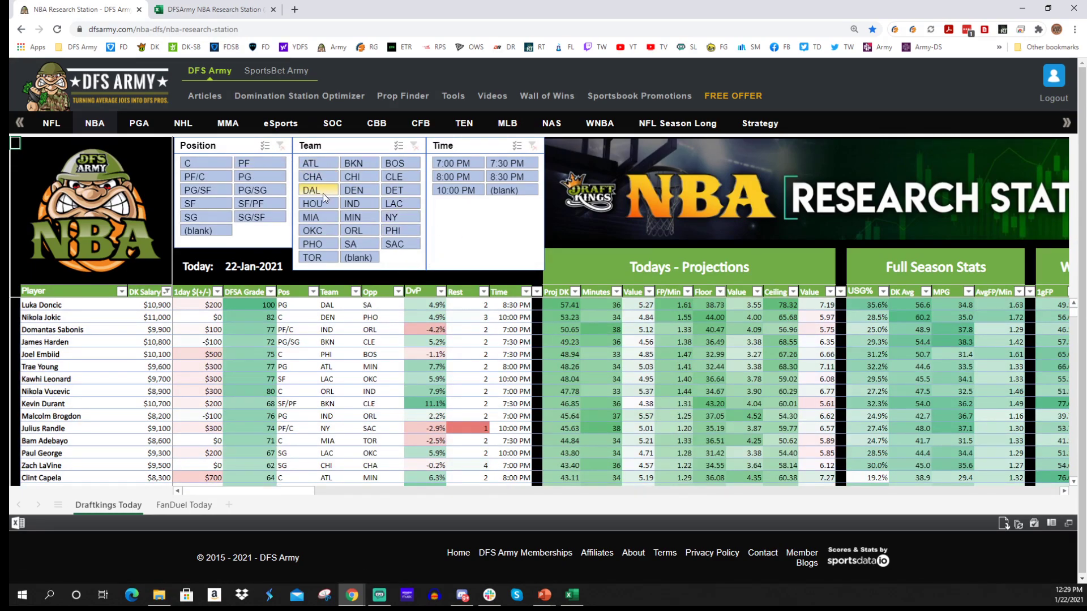
Filter the player list to team HOU to view its players, and clear the team filter.
click(320, 202)
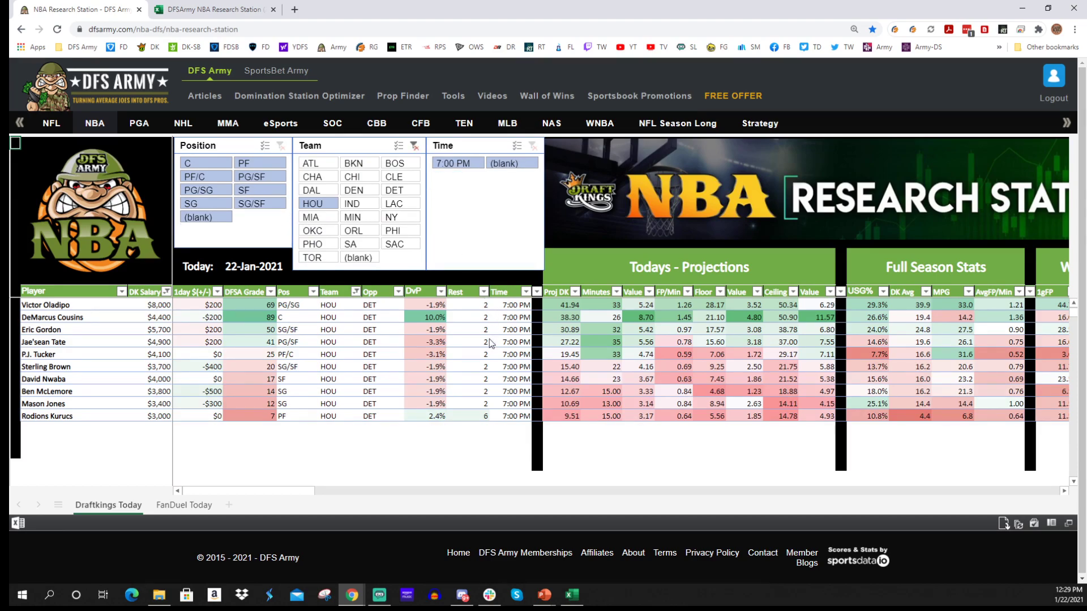
drag(277, 492, 237, 501)
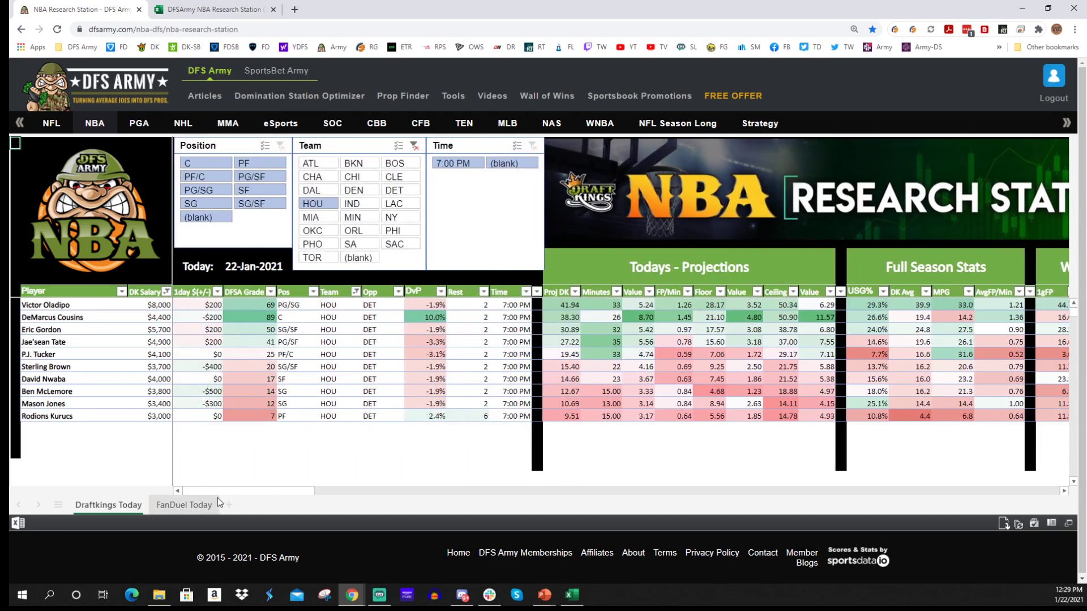
click(414, 145)
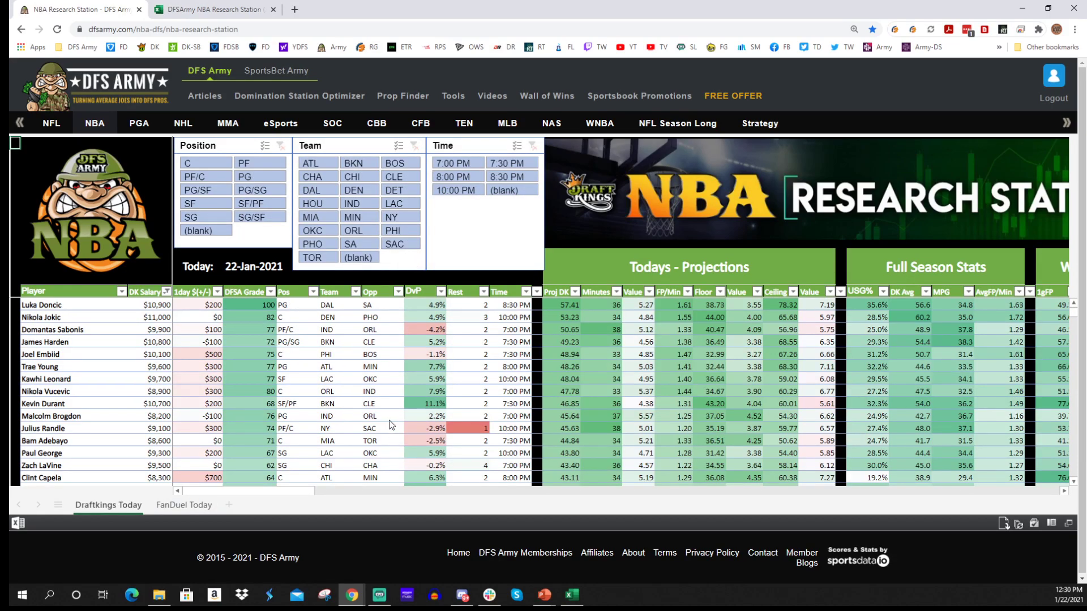
Examine the projections, full season stats and Who's Hot columns of the DraftKings sheet.
scroll(445, 419, down, 1)
scroll(446, 419, up, 1)
scroll(316, 500, right, 3)
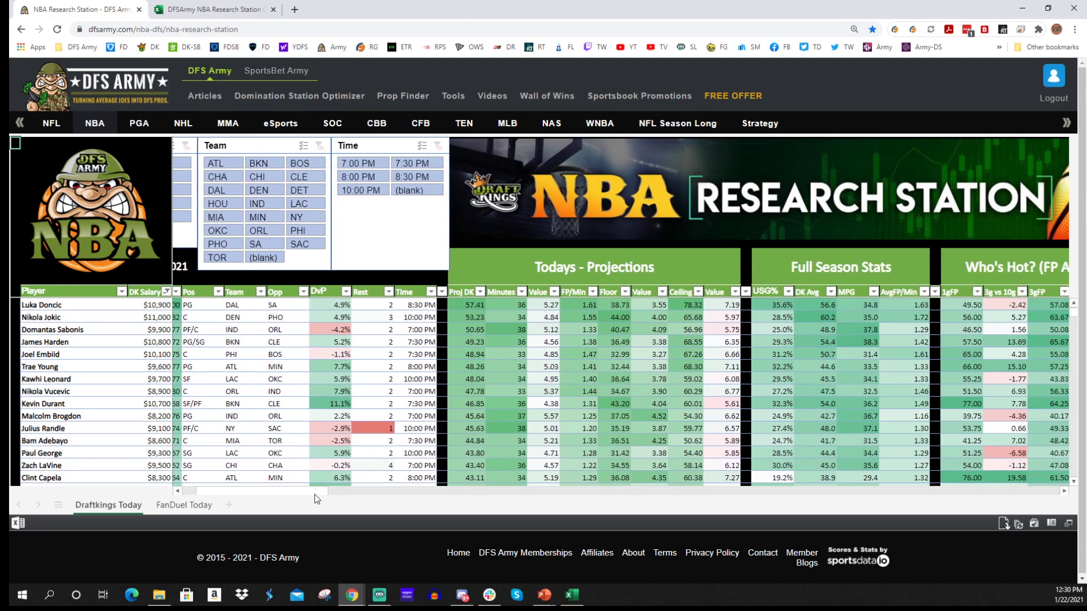
scroll(327, 500, right, 2)
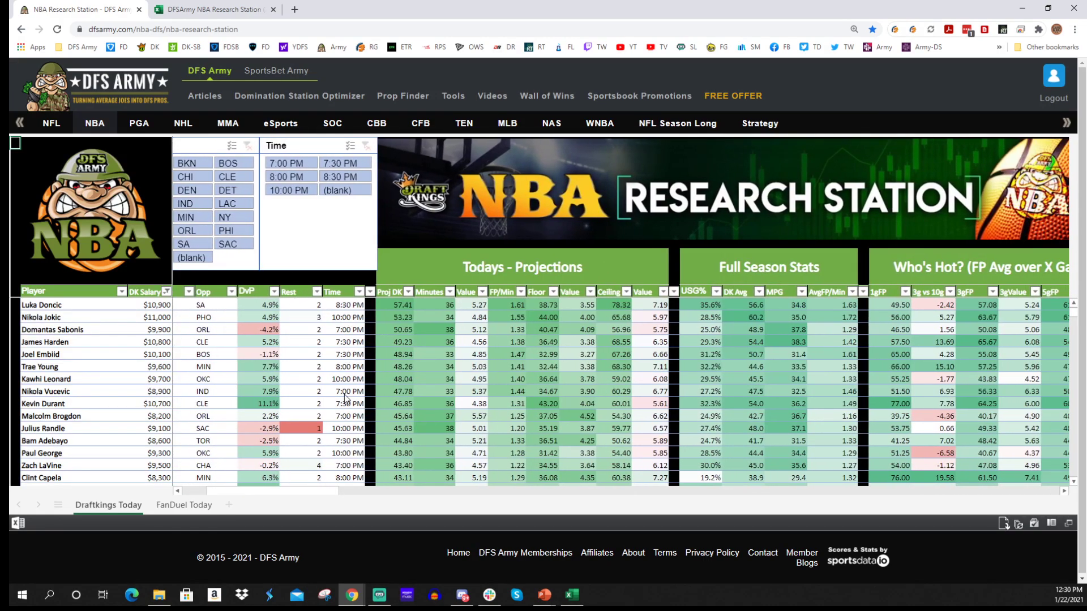
scroll(330, 496, right, 3)
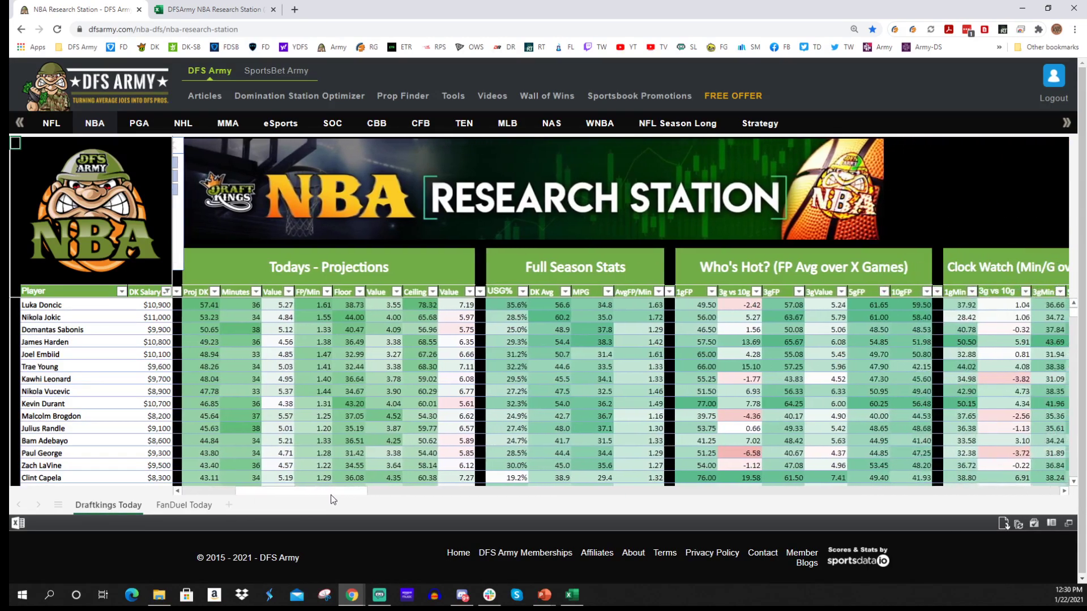
Examine the Todays - Projections and Full Season Stats columns for the listed players.
scroll(328, 495, left, 1)
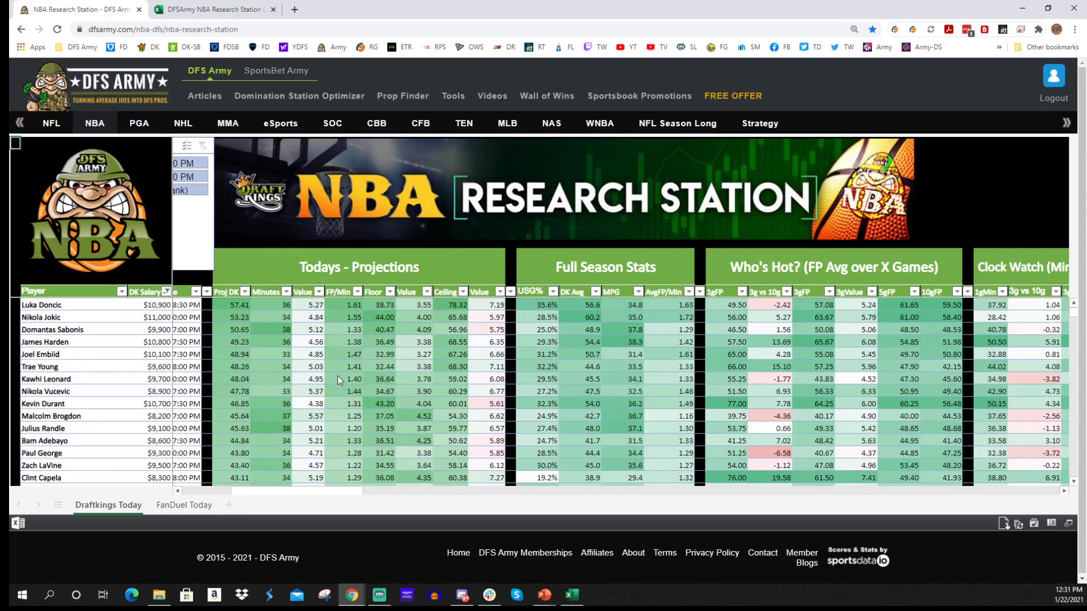
scroll(350, 369, down, 1)
scroll(349, 340, up, 1)
scroll(455, 390, down, 3)
scroll(455, 395, up, 3)
drag(347, 492, 383, 495)
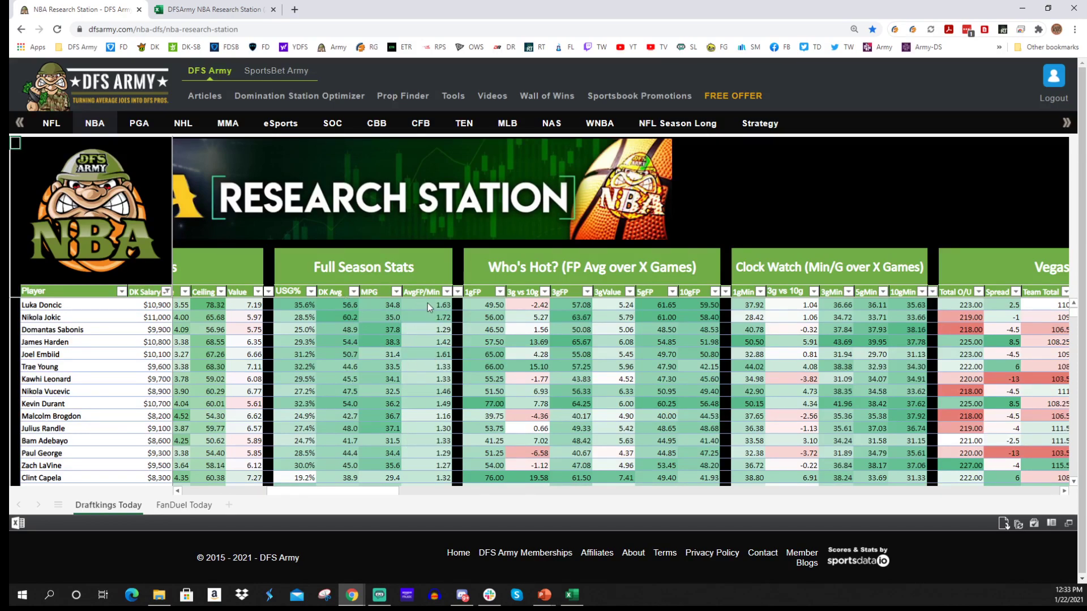
scroll(392, 368, down, 2)
scroll(392, 368, up, 2)
Examine the Who's Hot fantasy point averages and the Clock Watch minutes columns.
drag(390, 496, 415, 496)
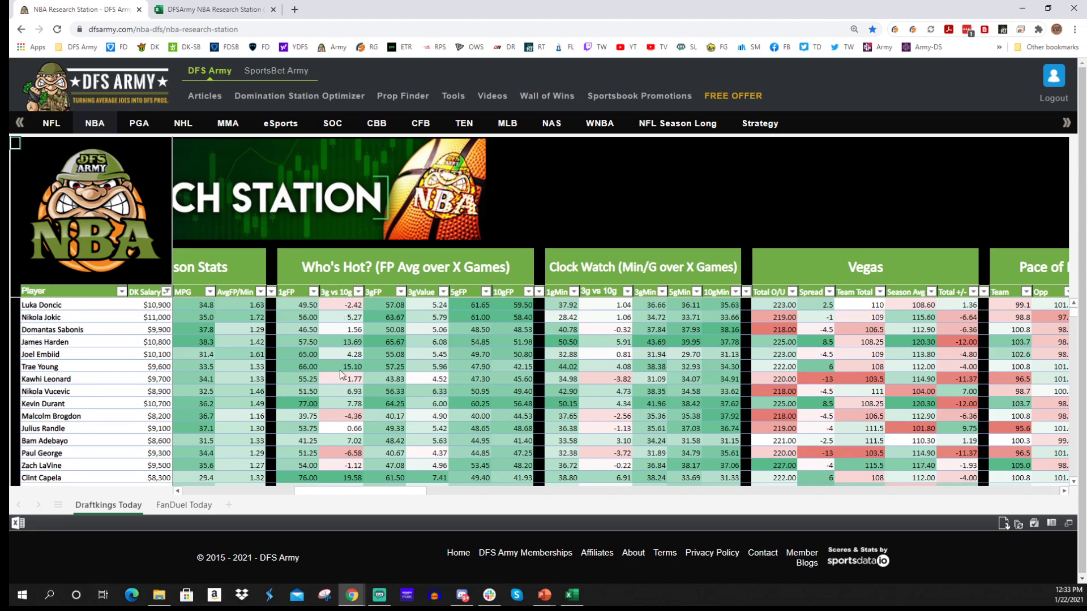
scroll(342, 382, down, 3)
scroll(343, 379, up, 3)
drag(399, 492, 440, 499)
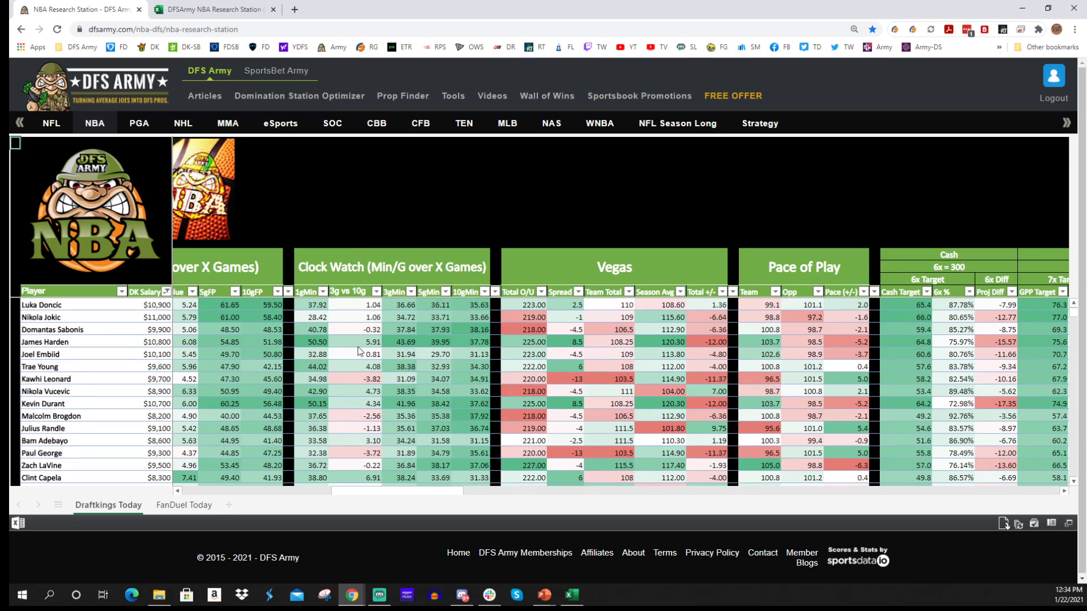
scroll(416, 301, down, 2)
scroll(416, 300, up, 2)
Examine the Vegas totals and spreads and the Pace of Play columns.
drag(413, 495, 453, 494)
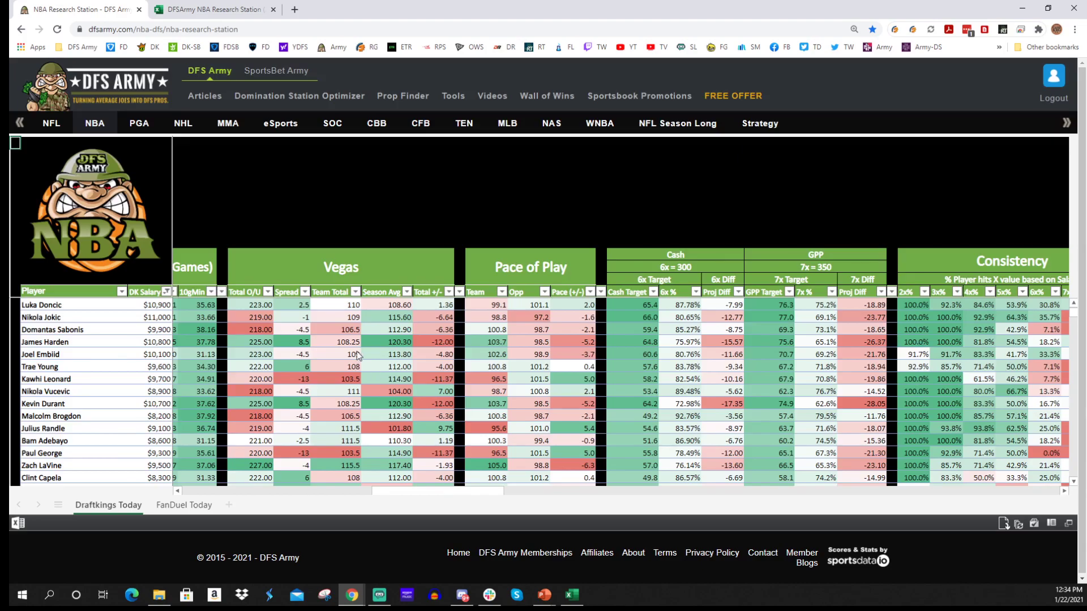
drag(463, 490, 487, 494)
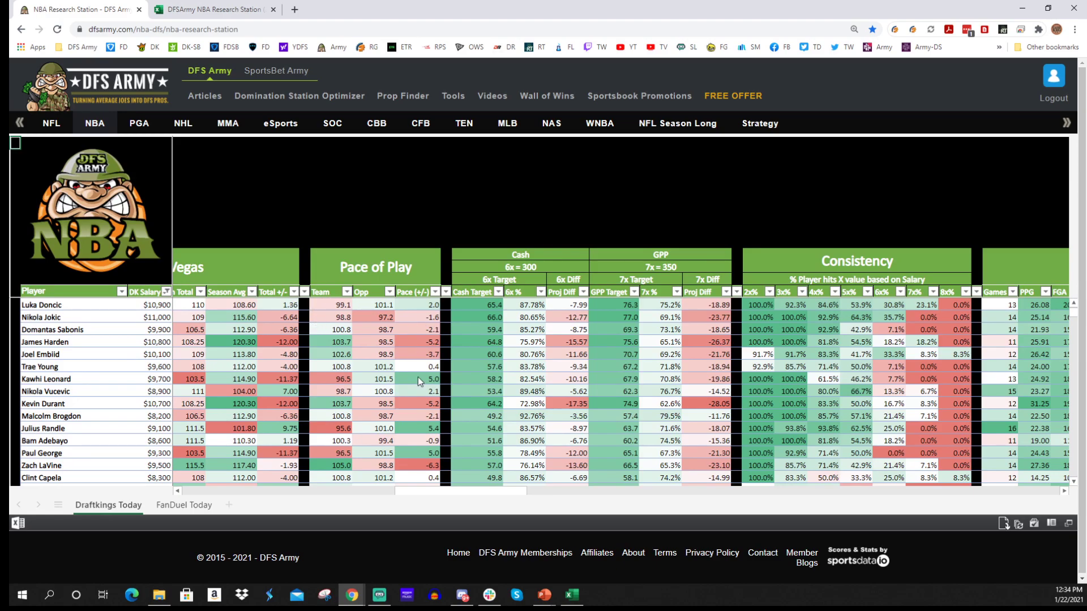
scroll(390, 369, down, 4)
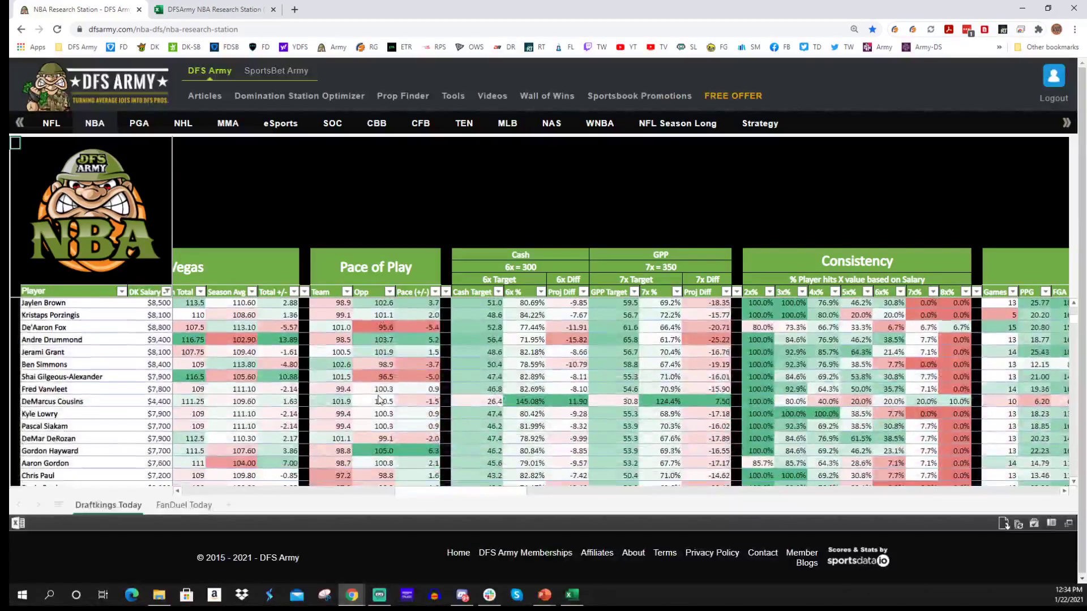
scroll(385, 385, up, 4)
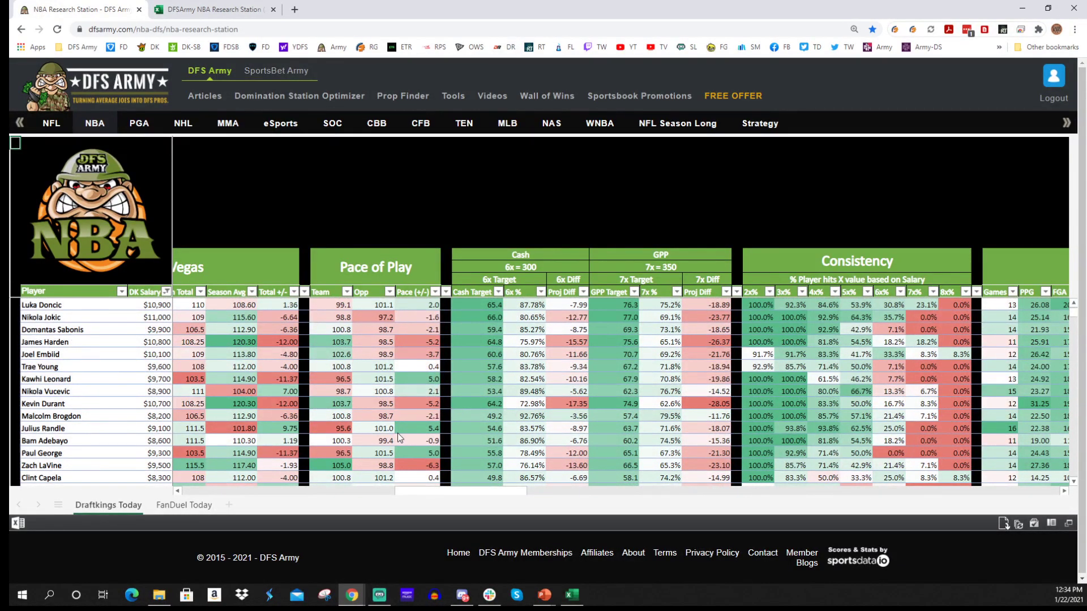
Examine the Cash 6x and GPP 7x target columns down the player list.
drag(451, 491, 483, 490)
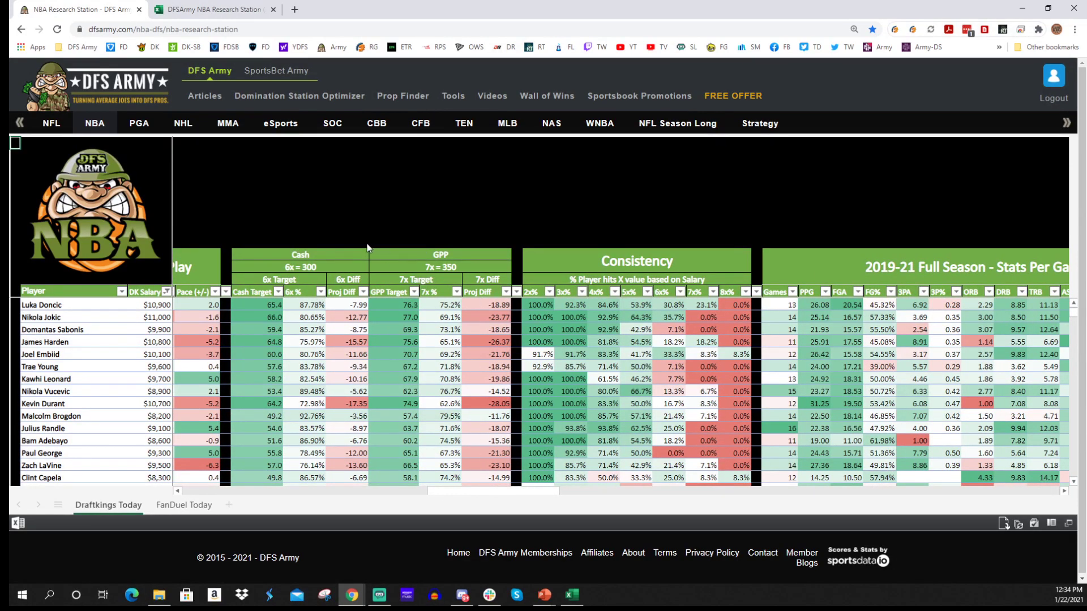
scroll(309, 345, down, 2)
scroll(288, 358, up, 2)
scroll(403, 407, down, 3)
scroll(403, 412, up, 3)
scroll(399, 402, down, 2)
scroll(396, 409, up, 2)
scroll(413, 422, down, 2)
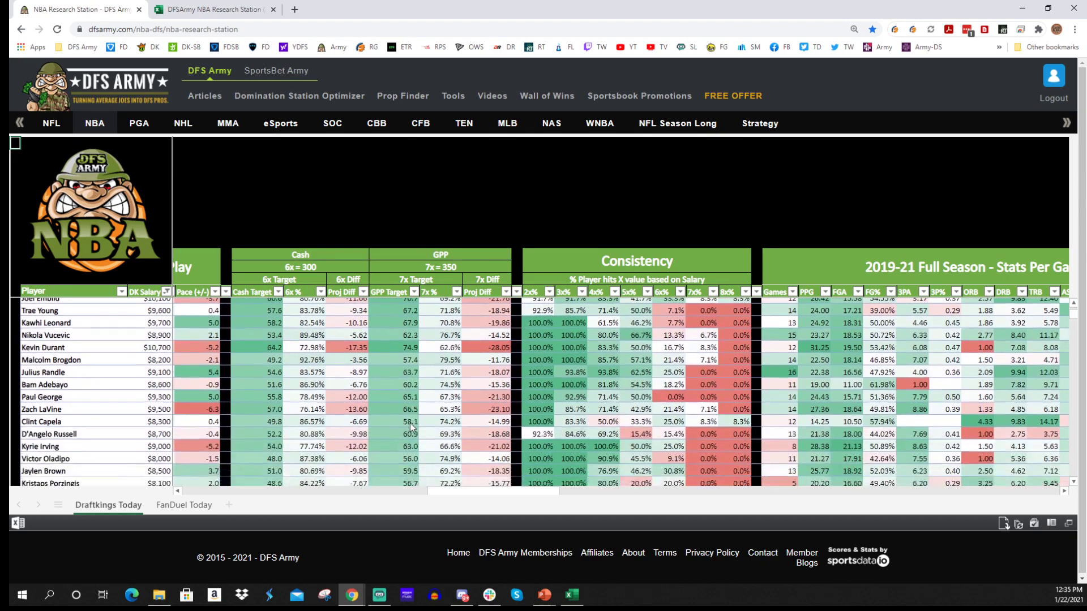
scroll(396, 374, down, 8)
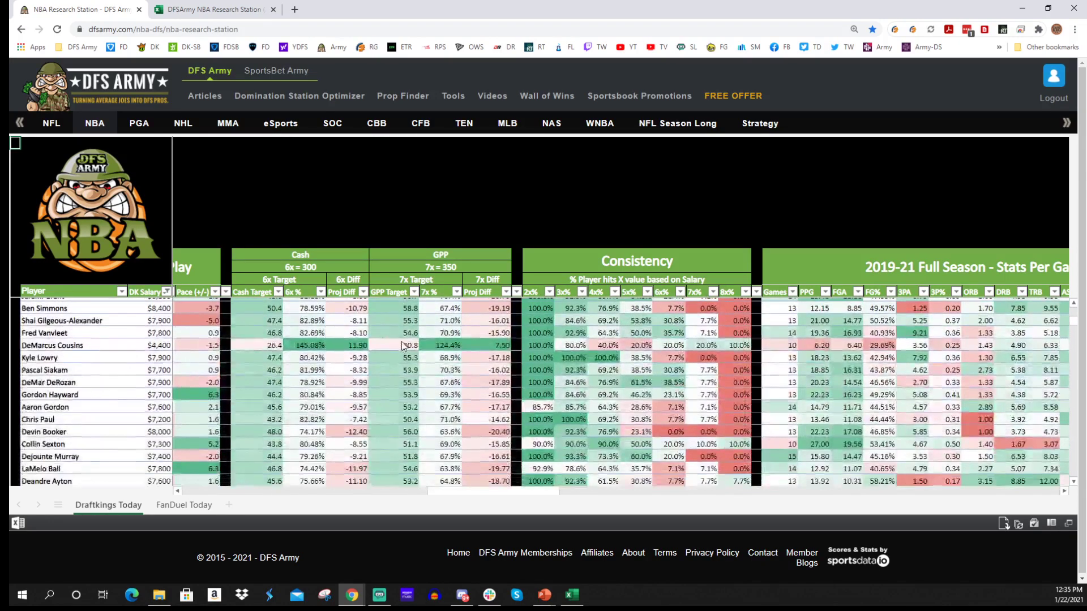
scroll(384, 363, up, 10)
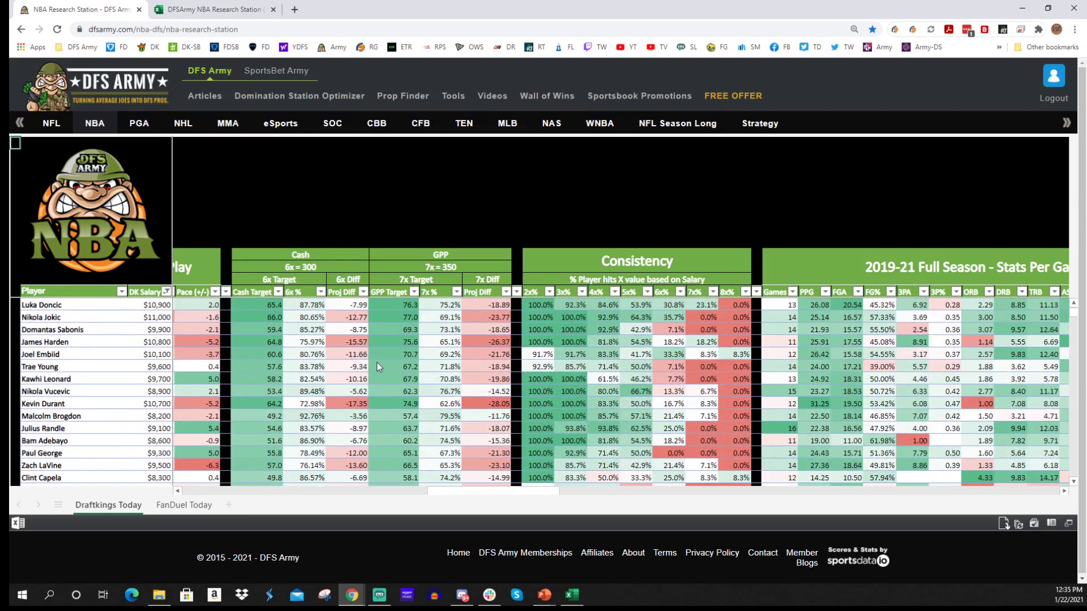
Sort the players by the Consistency 6x% column in descending order and look through the ranked list.
drag(543, 495, 572, 502)
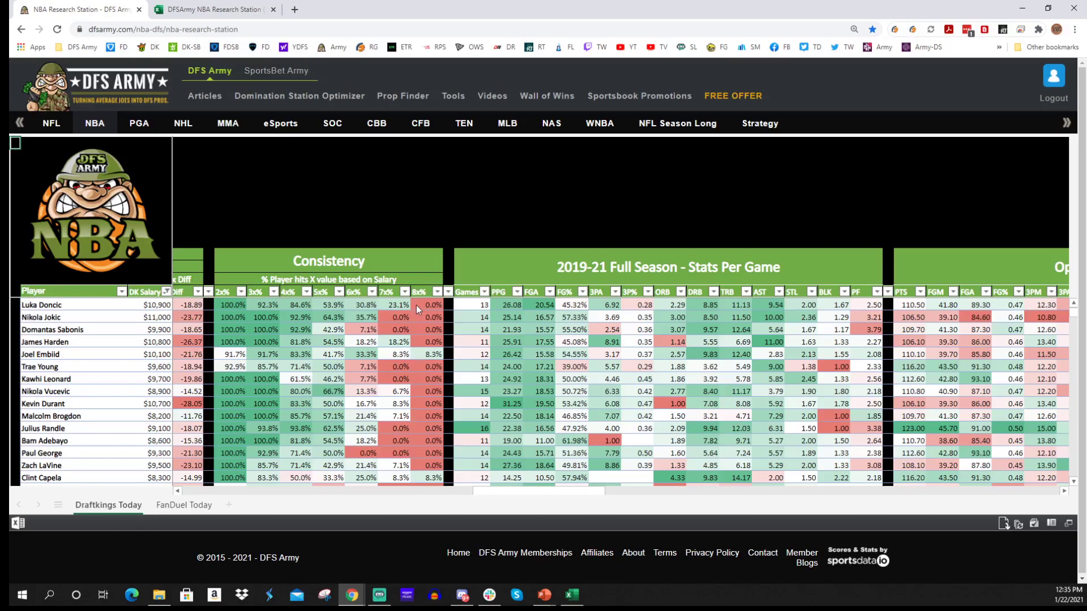
scroll(321, 403, down, 2)
scroll(368, 382, up, 2)
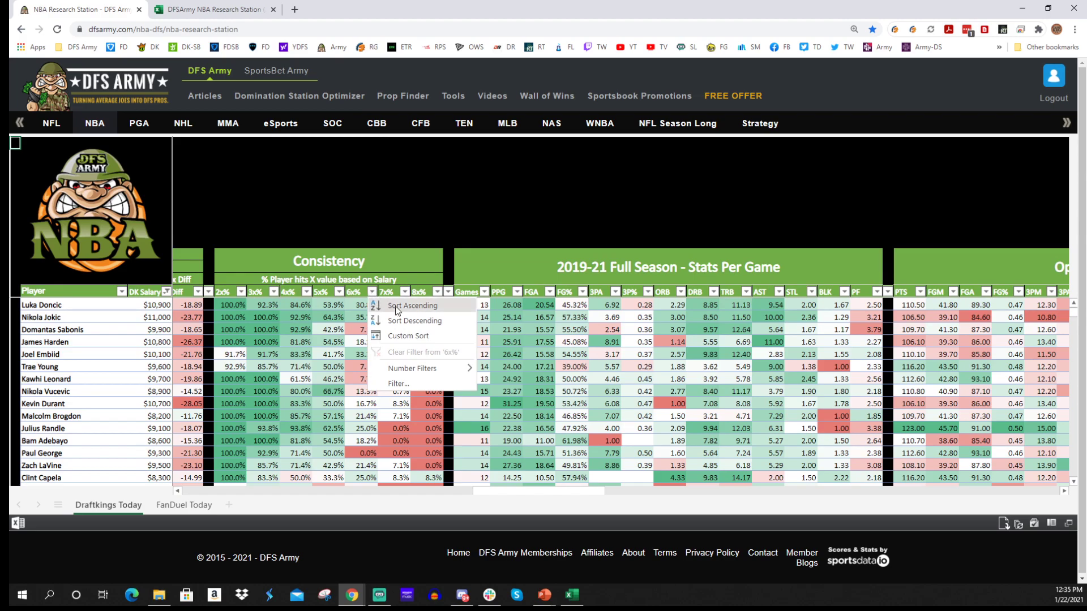
click(409, 321)
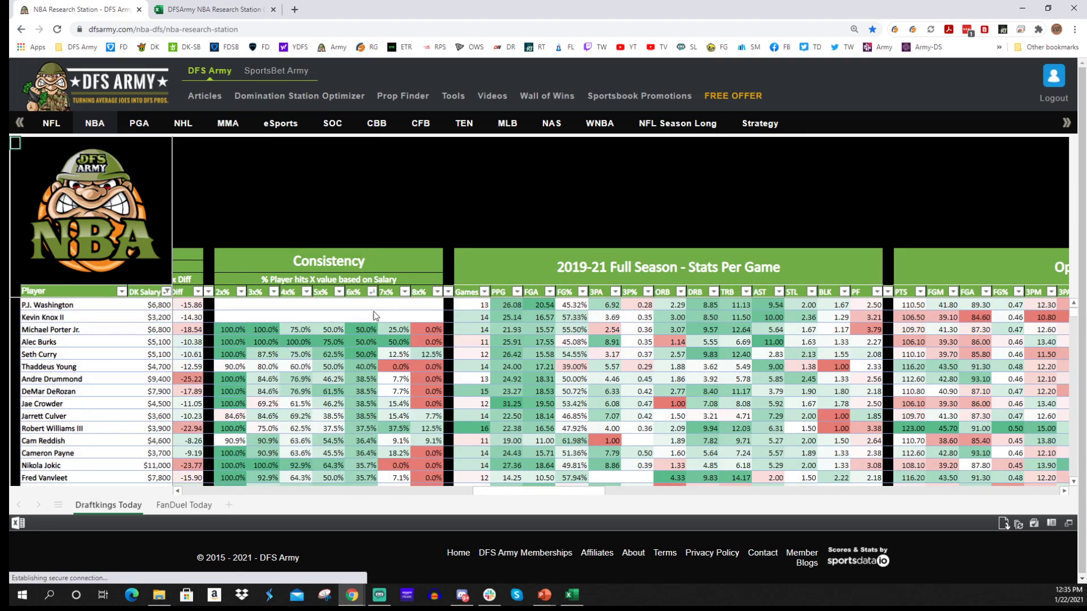
scroll(372, 335, down, 2)
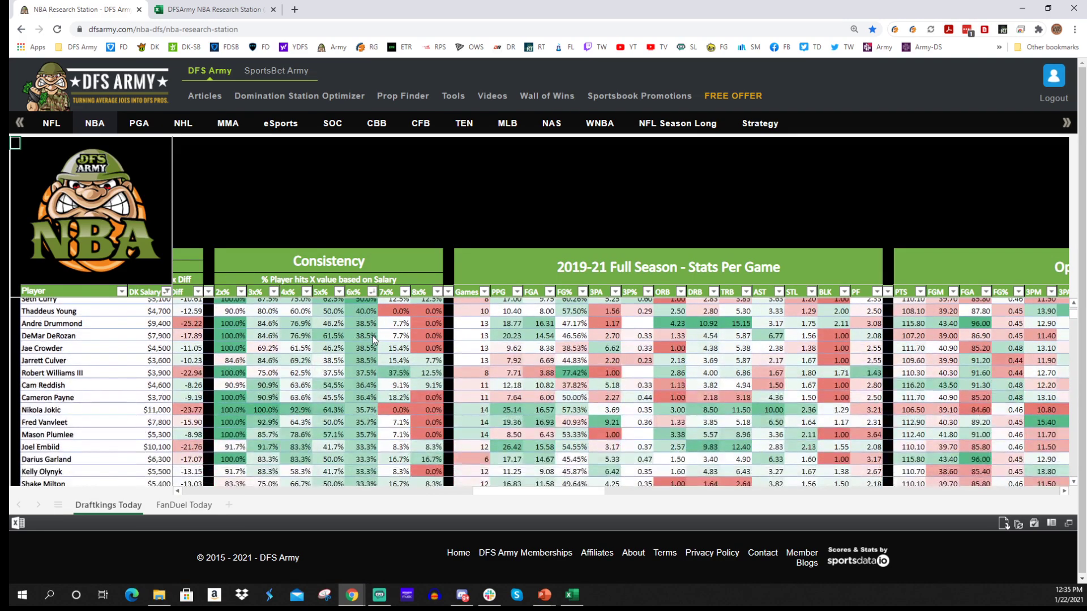
scroll(373, 339, up, 2)
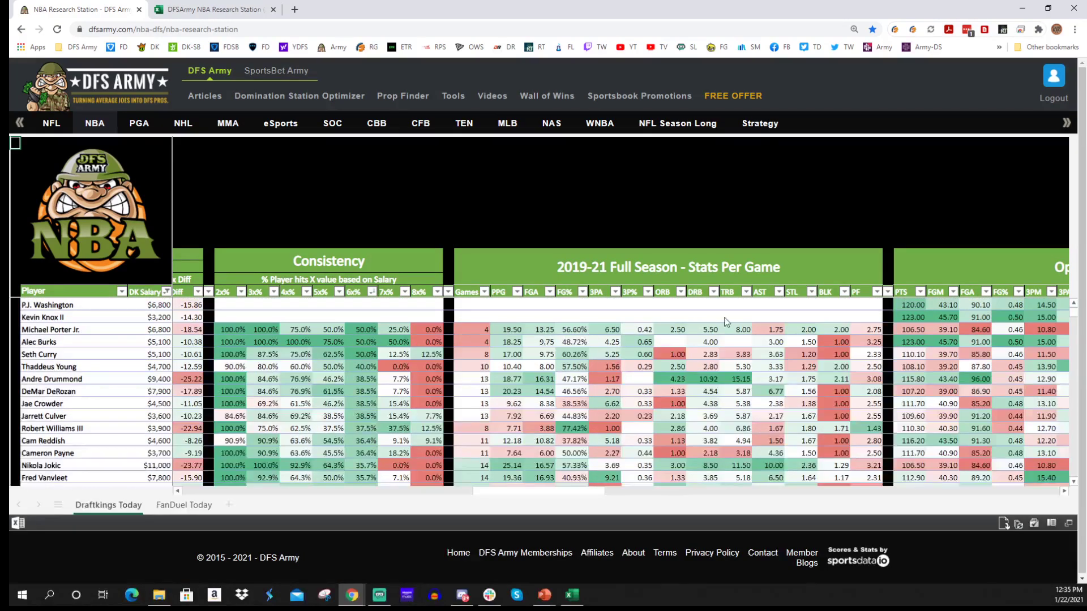
click(1074, 482)
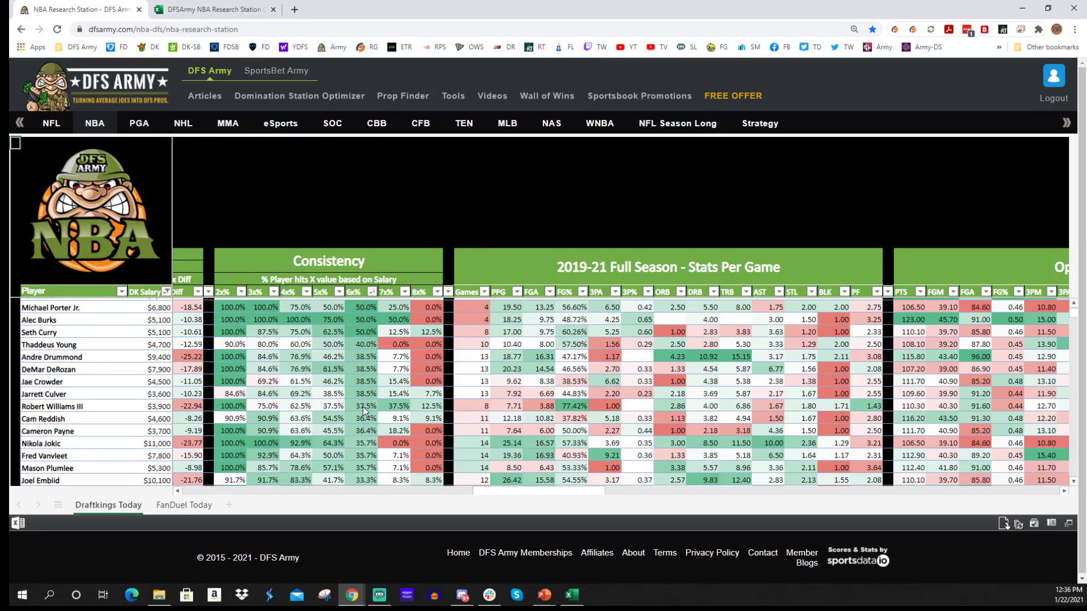
scroll(367, 408, down, 3)
scroll(368, 409, down, 2)
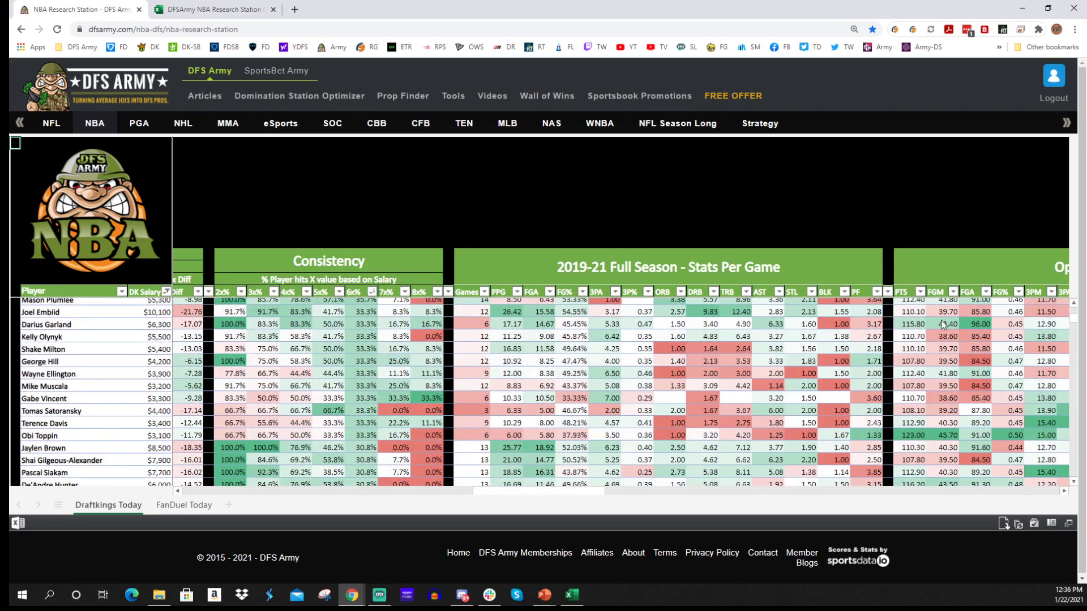
Reapply the descending sort on the Consistency 6x% column.
click(372, 292)
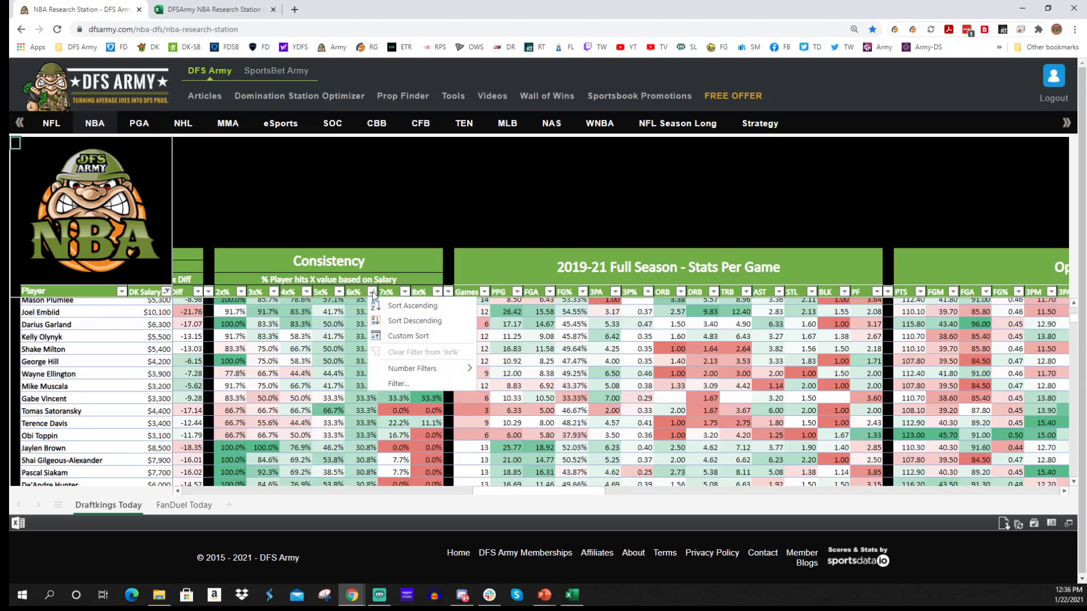
click(399, 320)
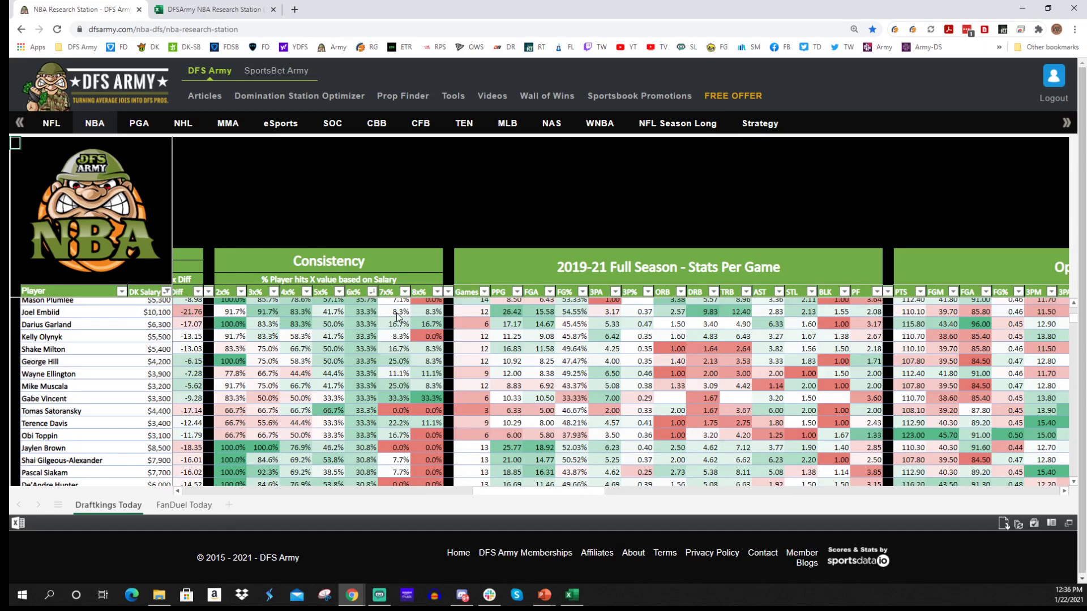
click(371, 292)
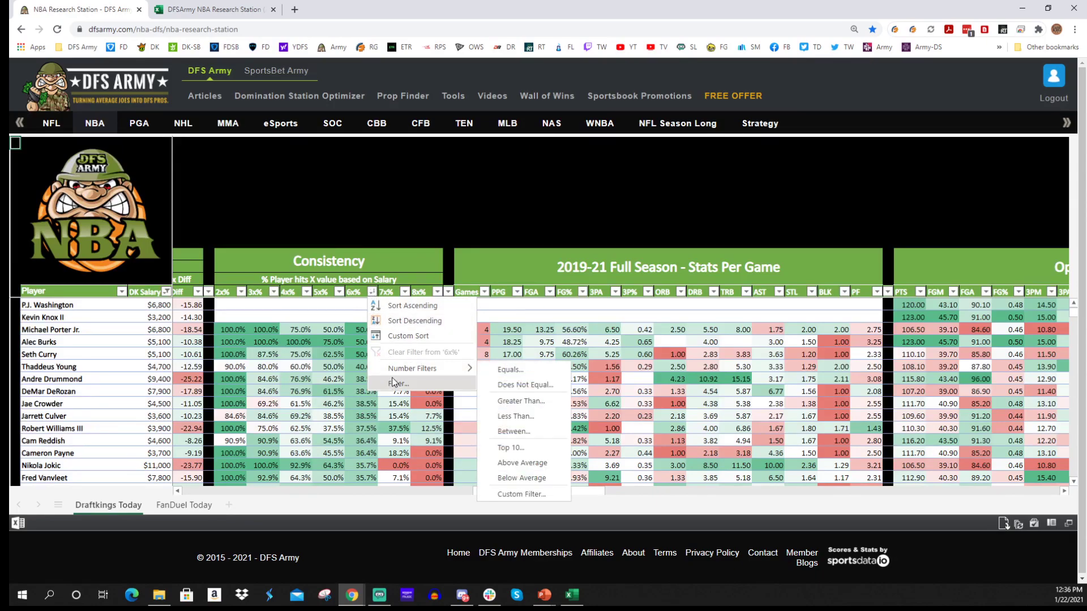
click(375, 321)
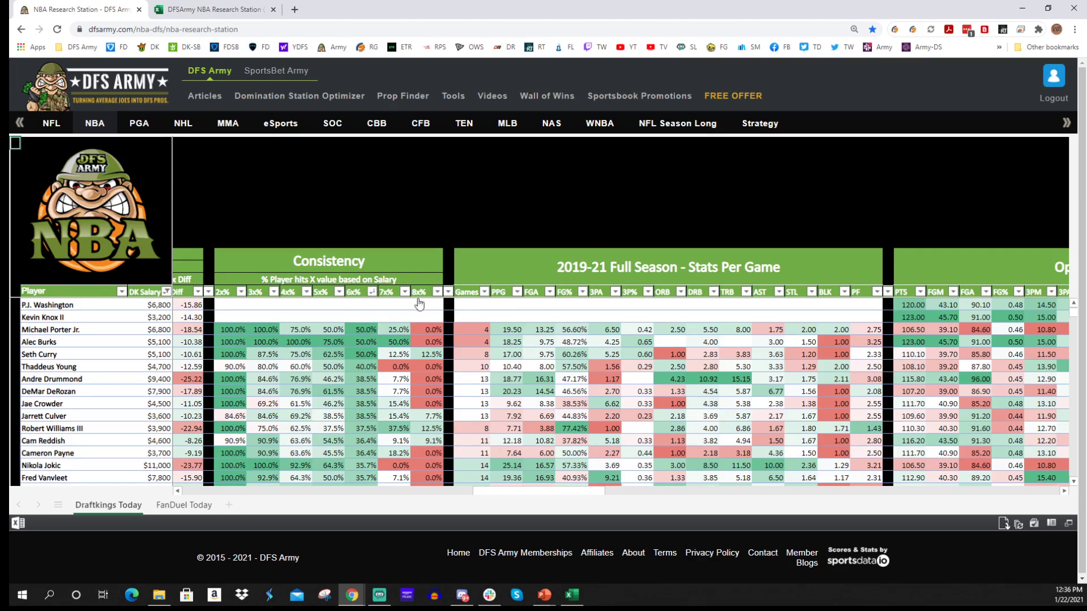
Sort the player list by DK Salary in descending order.
drag(556, 493, 263, 492)
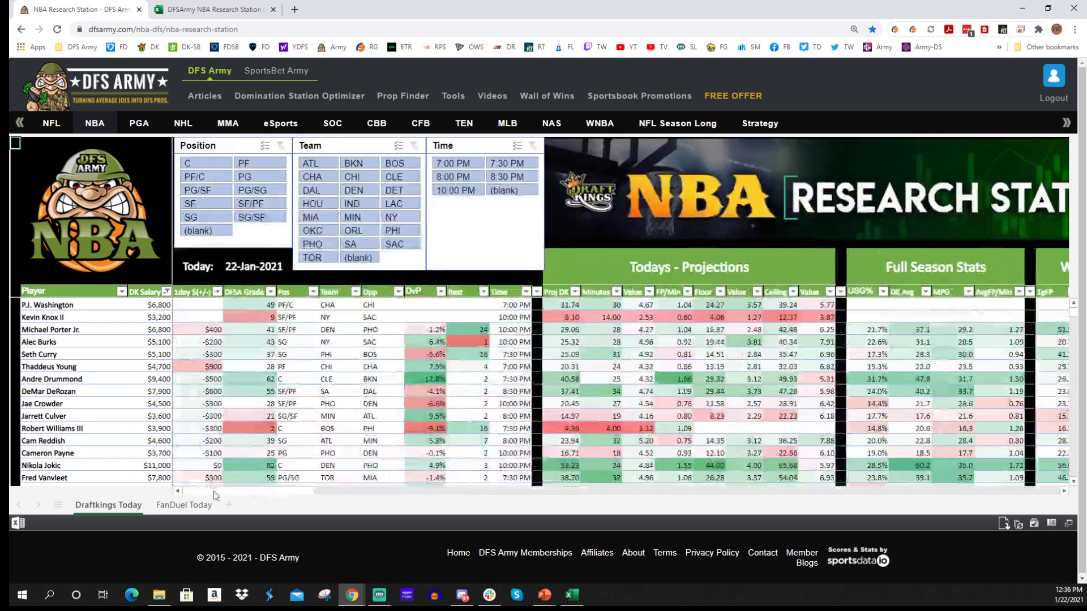
click(165, 292)
click(196, 317)
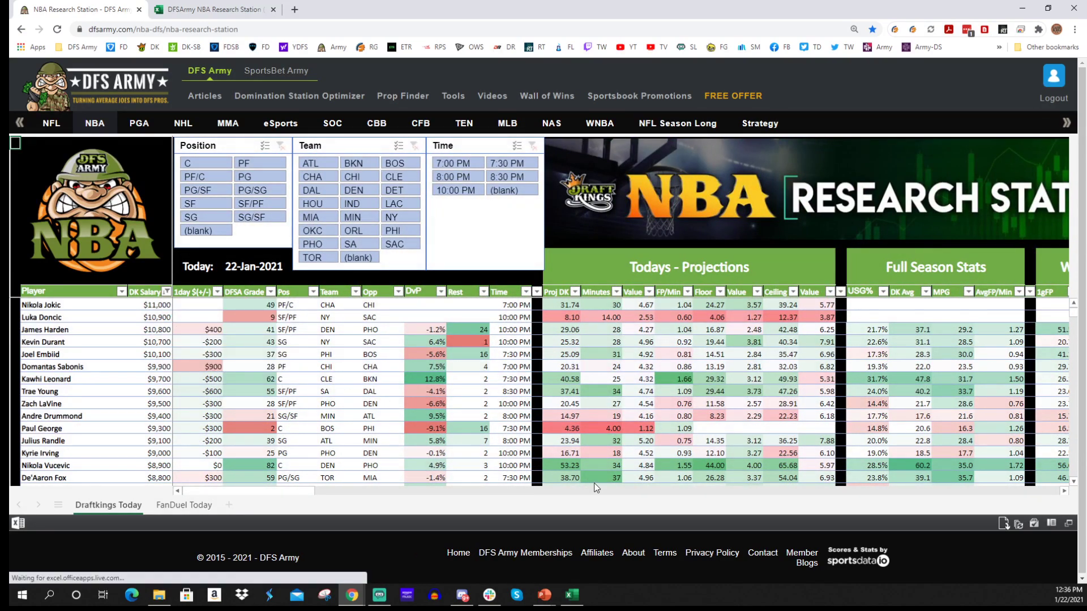
Examine the Consistency, 2019-21 Full Season and Opponent Full Season per-game stats columns.
drag(293, 492, 580, 498)
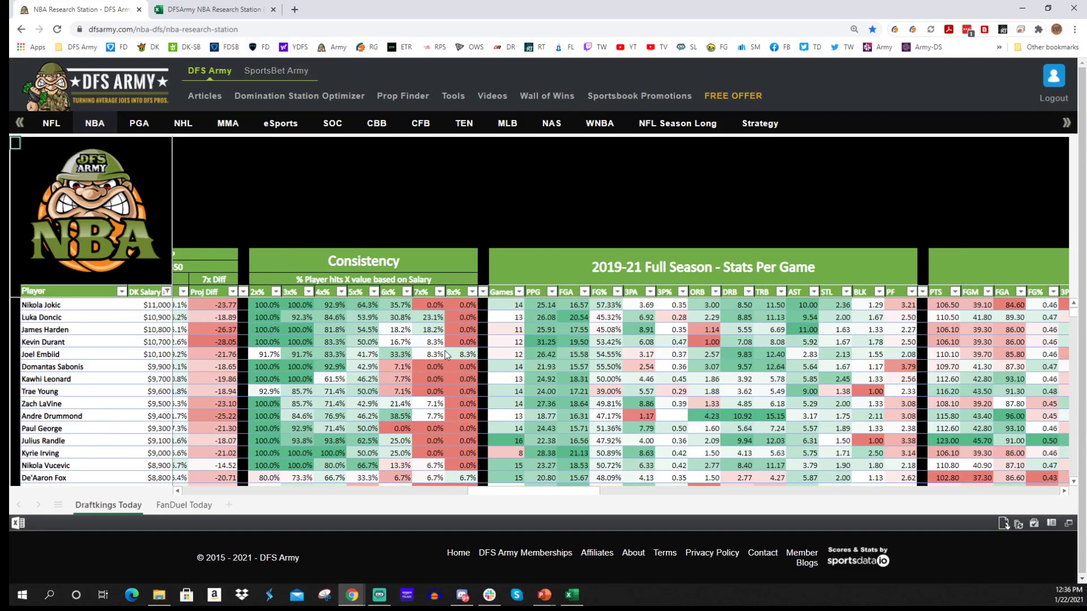
drag(517, 492, 560, 494)
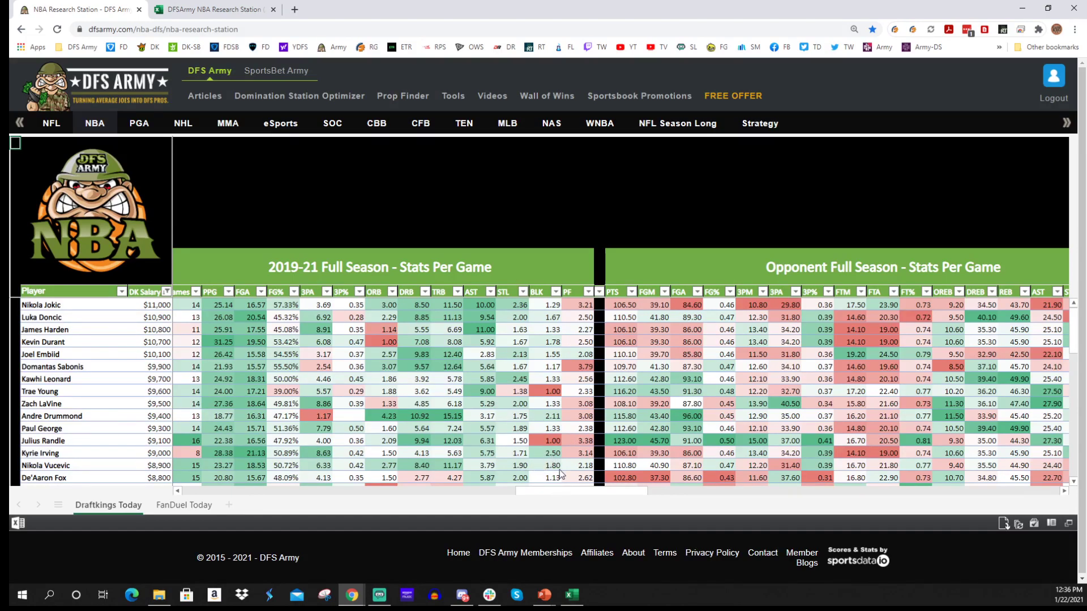
drag(562, 493, 552, 494)
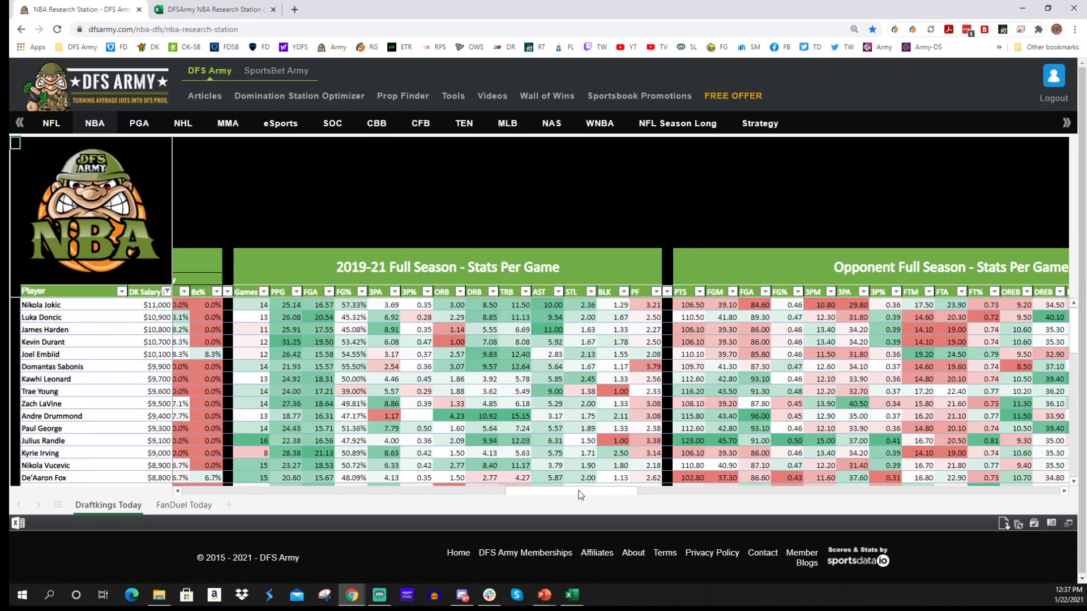
scroll(445, 460, down, 2)
scroll(424, 441, up, 2)
drag(579, 493, 615, 494)
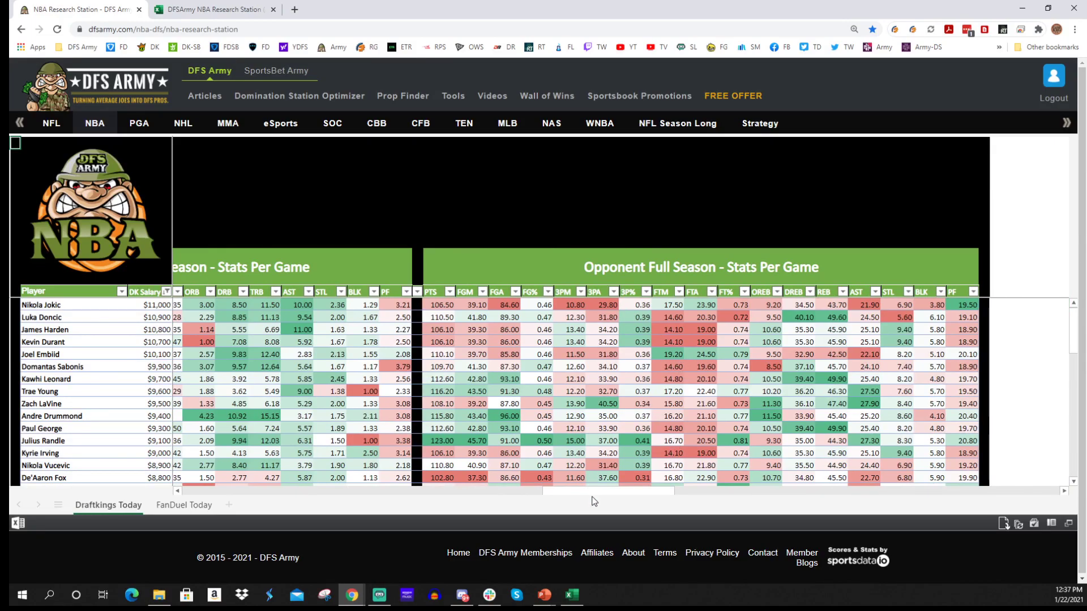
drag(588, 491, 555, 491)
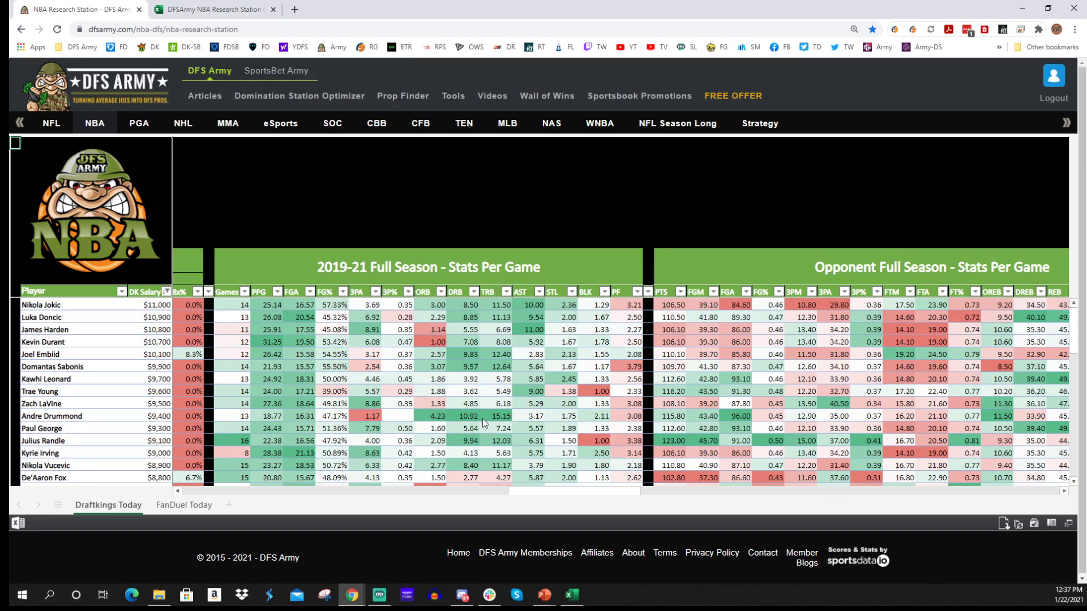
scroll(482, 423, down, 2)
scroll(249, 374, down, 1)
scroll(251, 406, up, 3)
Switch to the FanDuel Today sheet and examine its projections, Who's Hot, Clock Watch and Vegas columns.
drag(623, 490, 259, 494)
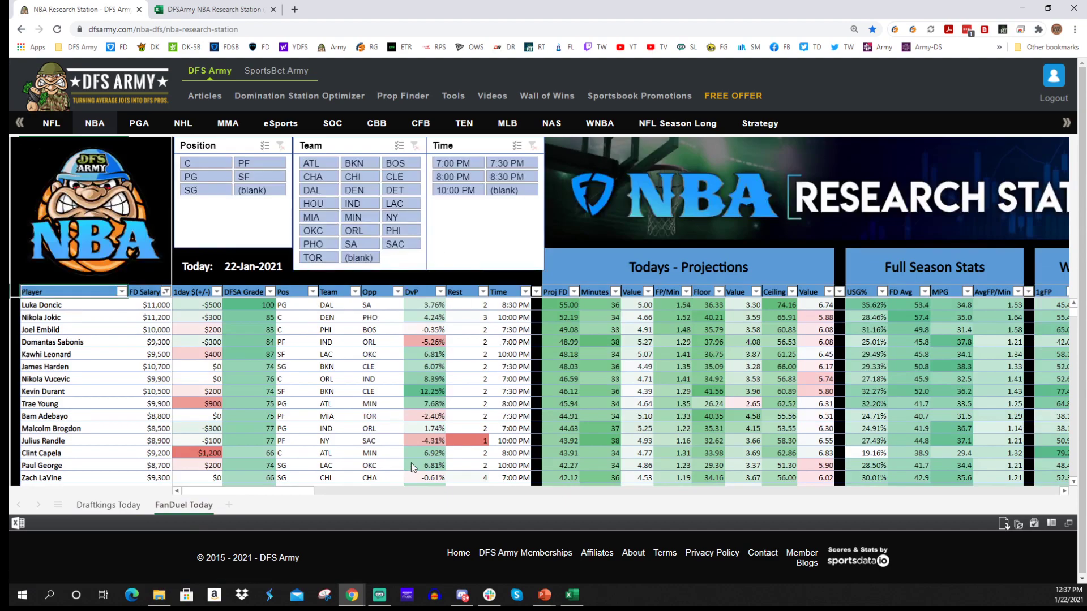
drag(255, 496, 287, 499)
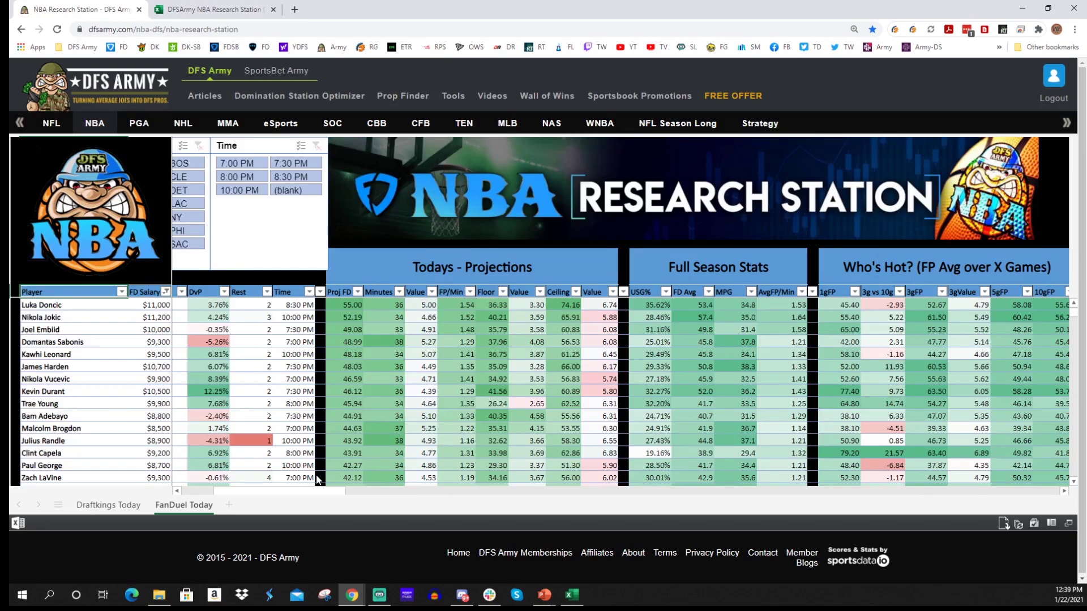
drag(290, 494, 352, 491)
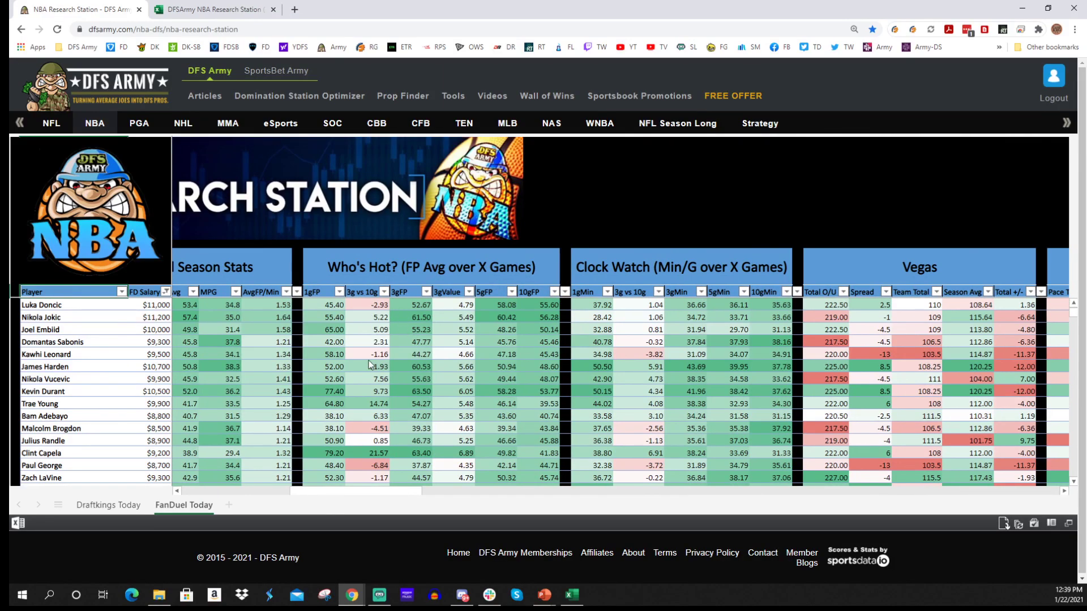
scroll(373, 385, down, 1)
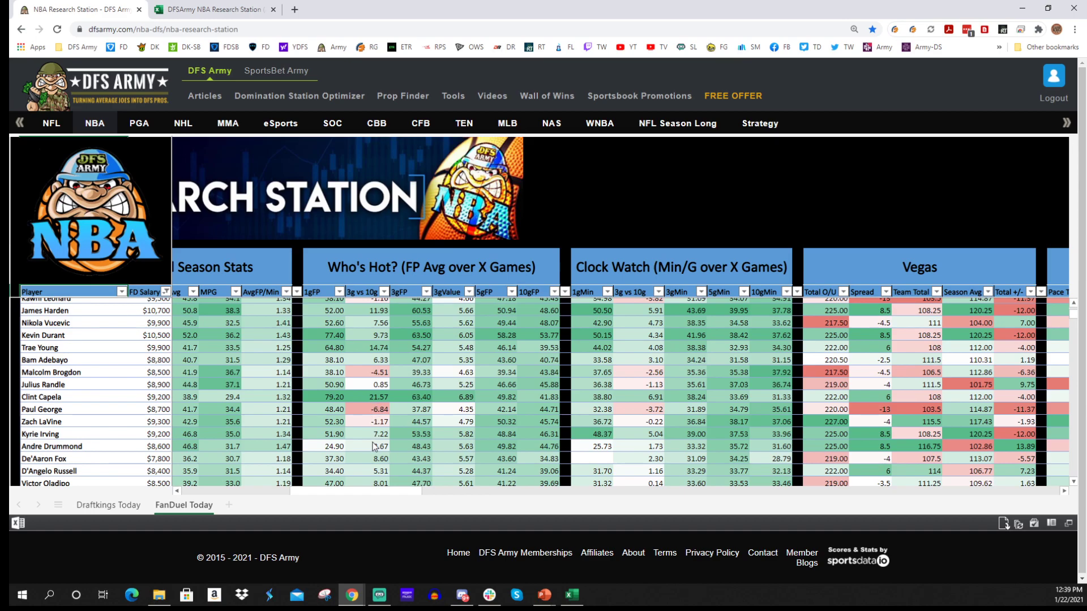
scroll(384, 390, down, 5)
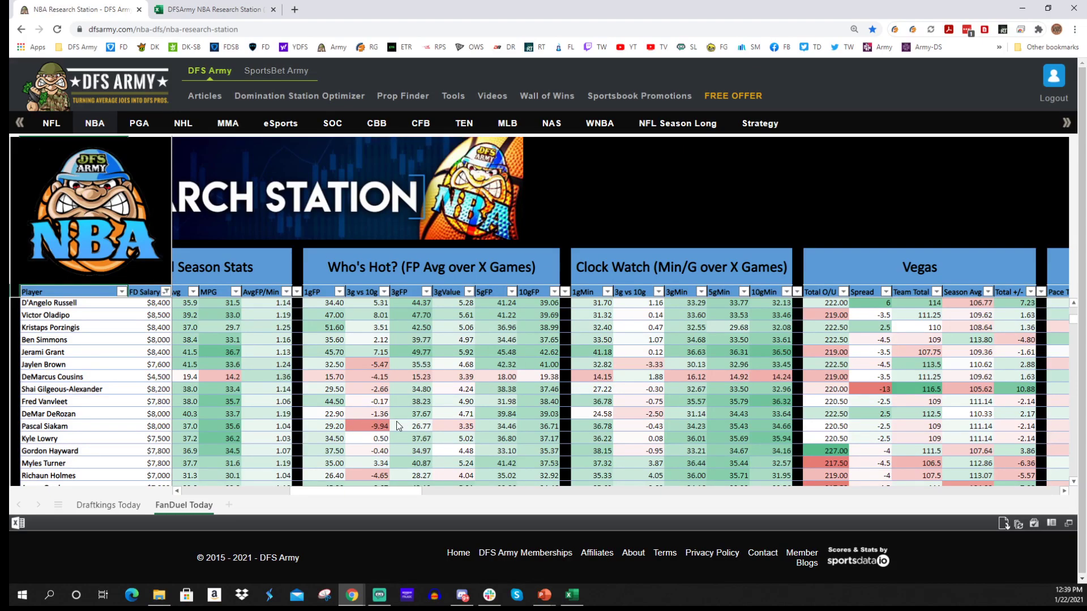
scroll(390, 421, down, 5)
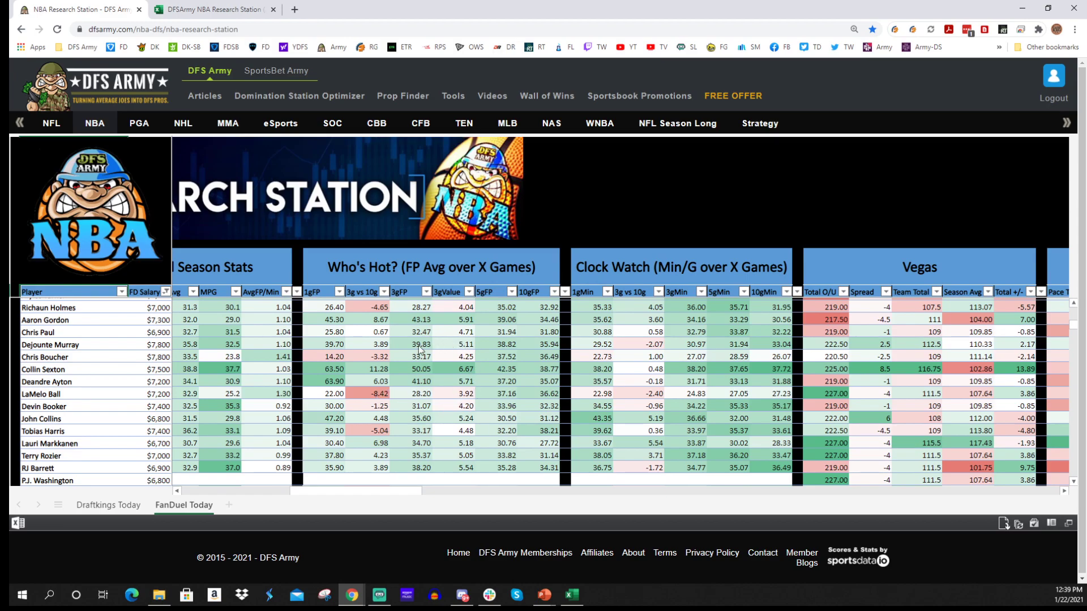
scroll(424, 357, up, 5)
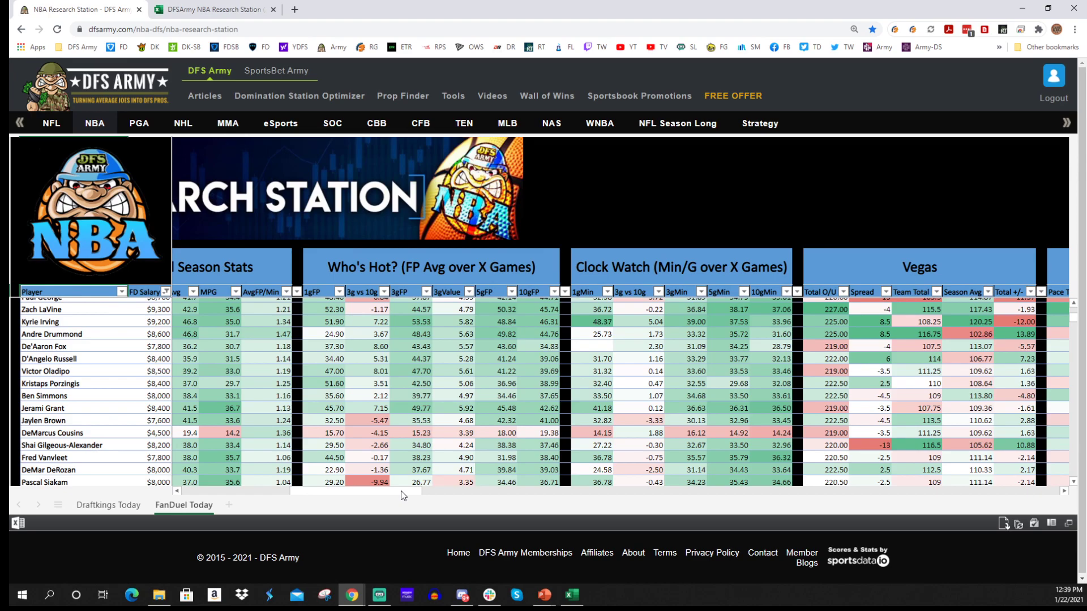
drag(396, 491, 287, 491)
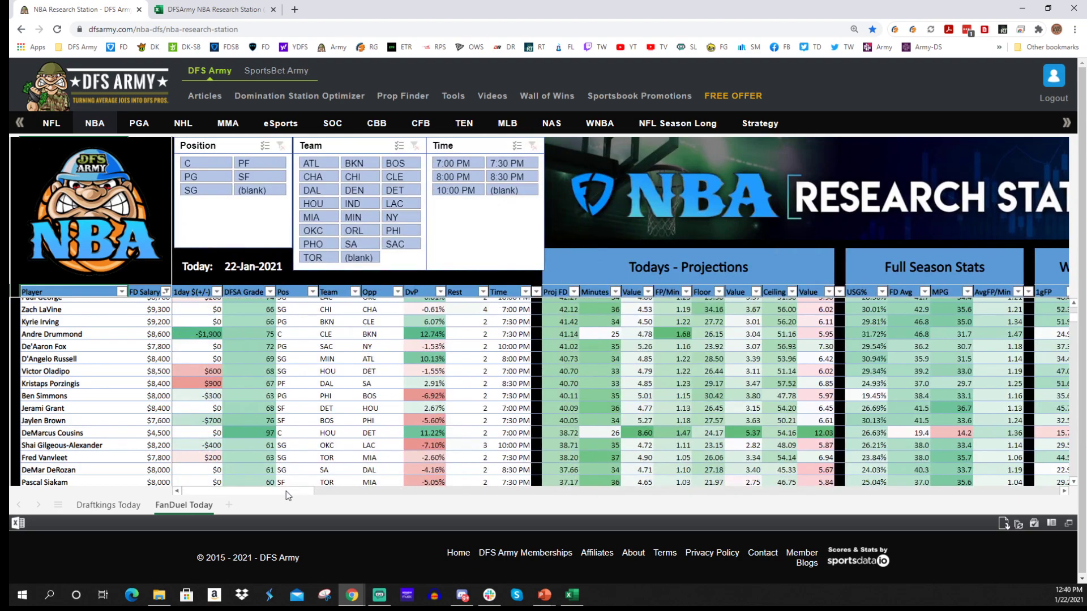